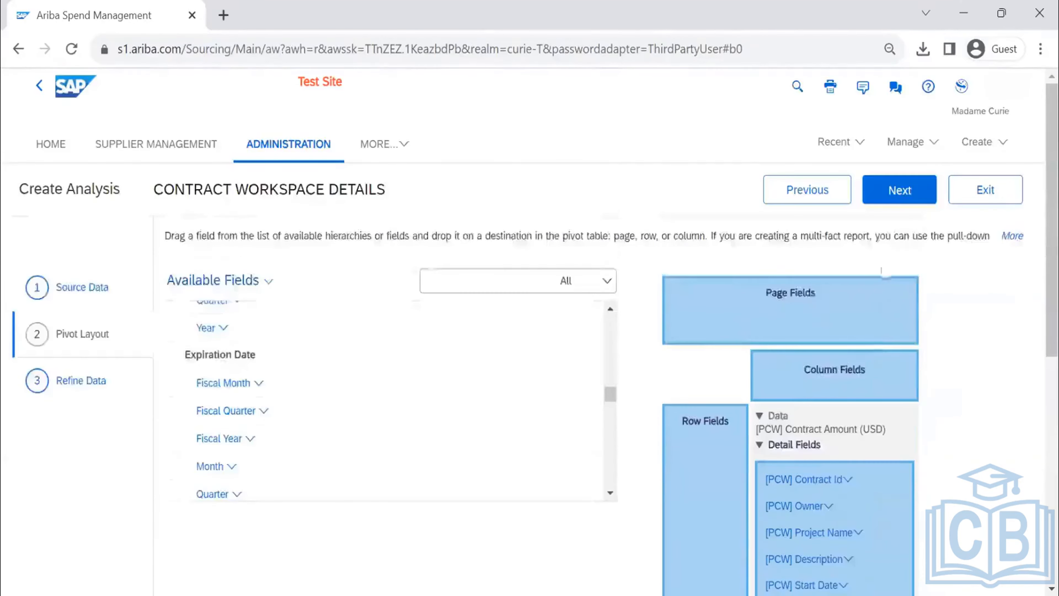
- Advance to the data refinement stage and set the relative date range's time period to Year(s)
{"action": "left_click", "coordinate": [899, 198]}
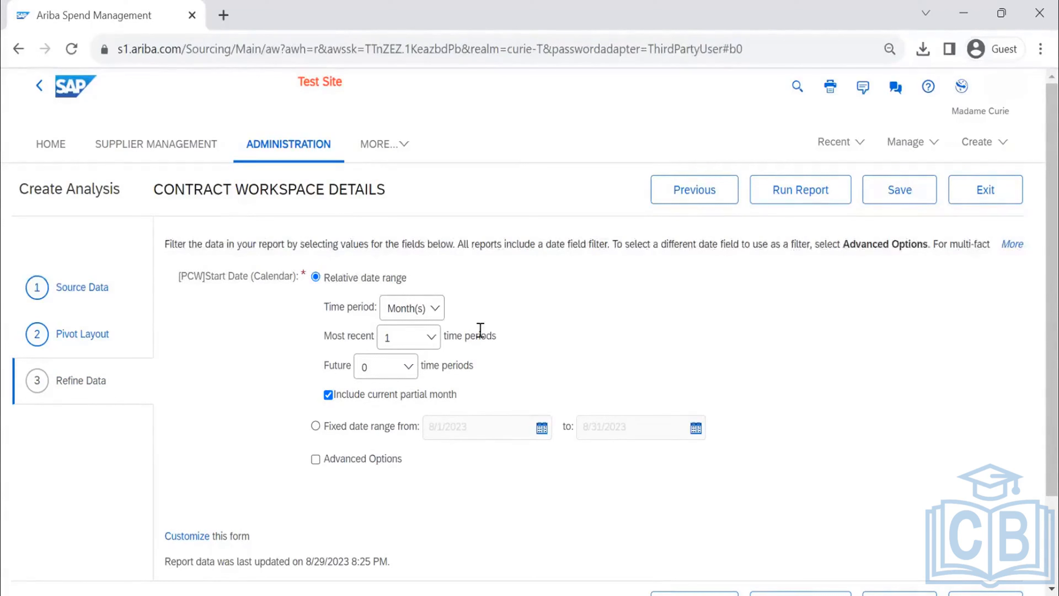
{"action": "left_click", "coordinate": [419, 310]}
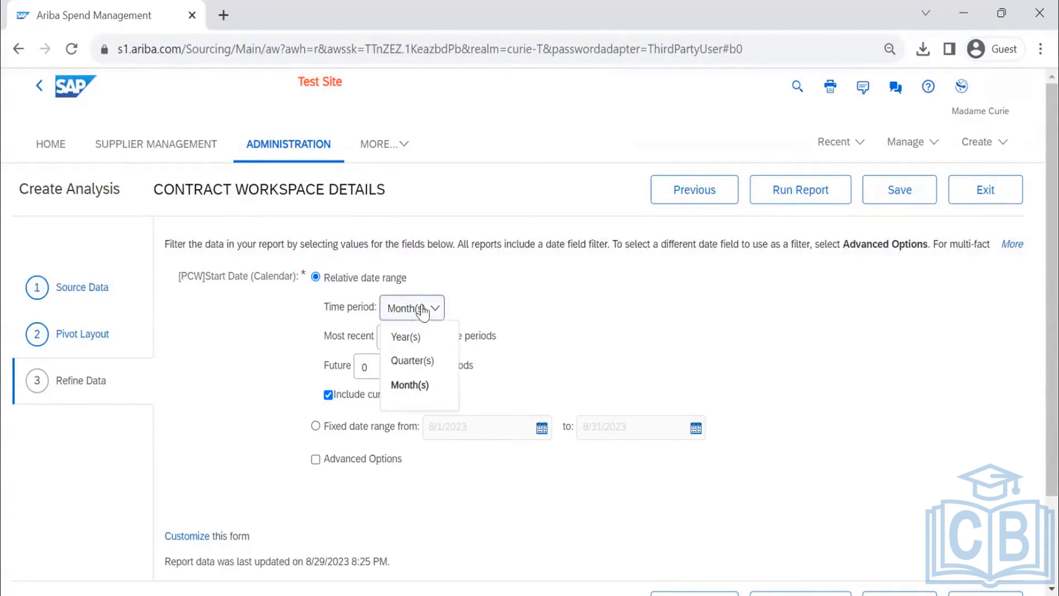
{"action": "left_click", "coordinate": [429, 346]}
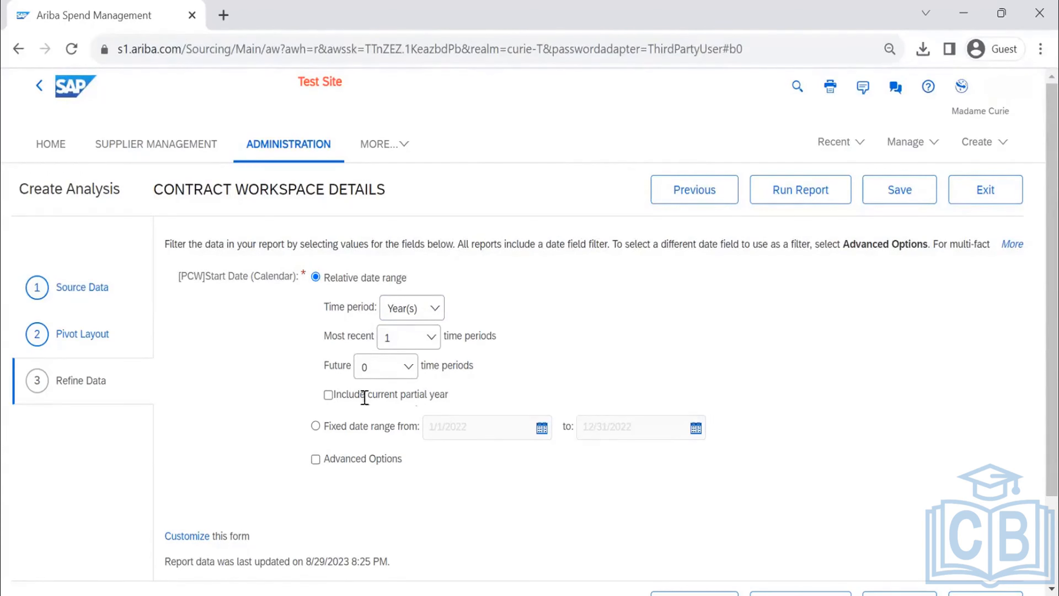
- Try the current partial year option and the fixed date range, and return to the relative date range
{"action": "left_click", "coordinate": [328, 395]}
{"action": "left_click", "coordinate": [333, 398]}
{"action": "left_click", "coordinate": [328, 395]}
{"action": "left_click", "coordinate": [329, 396]}
{"action": "left_click", "coordinate": [316, 426]}
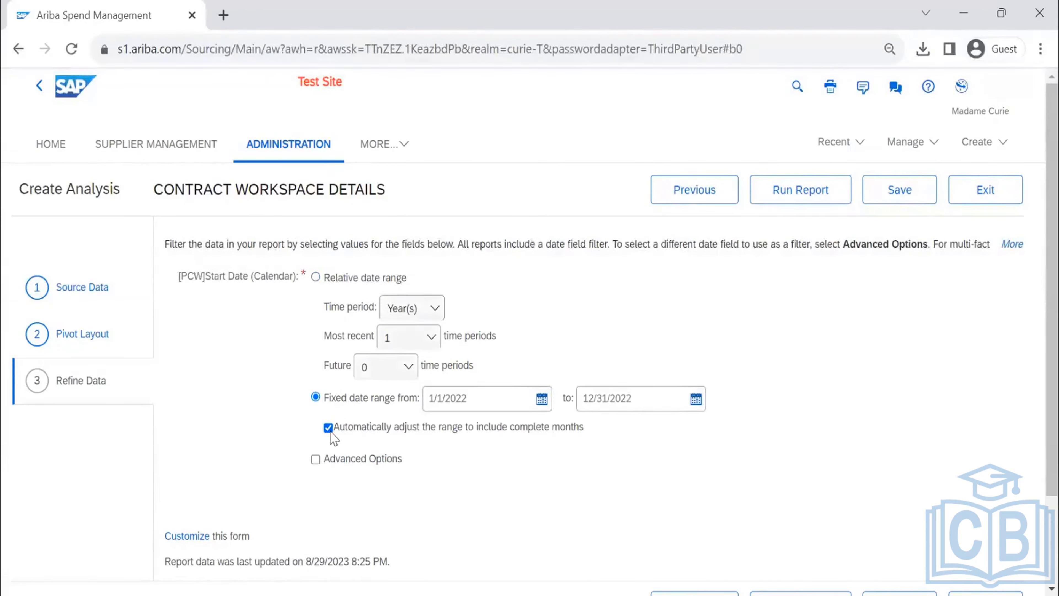
{"action": "left_click", "coordinate": [315, 277]}
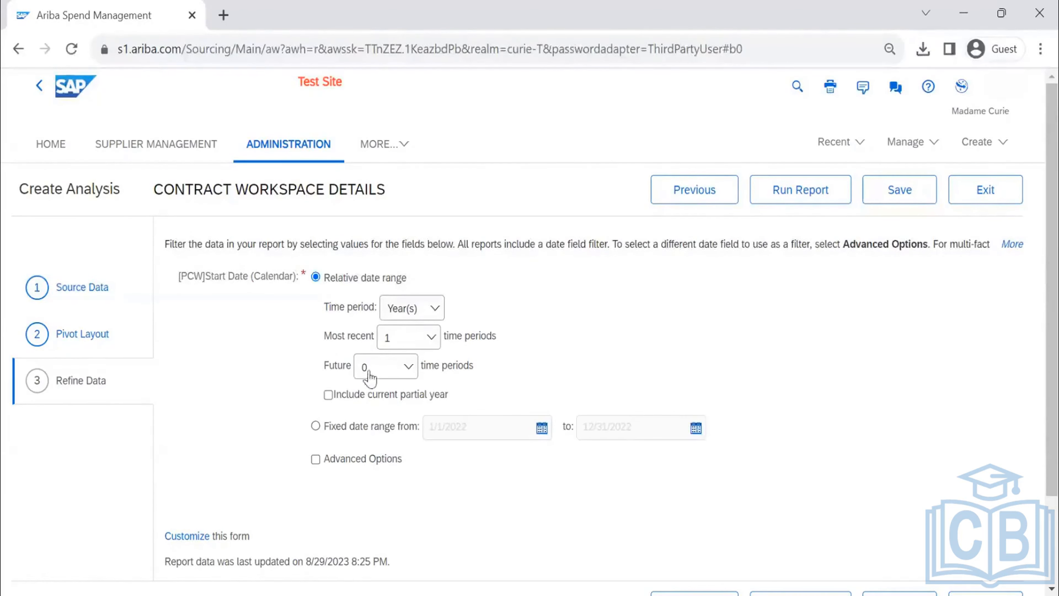
- Set the relative date range's future span to 1 time period
{"action": "left_click", "coordinate": [392, 369]}
{"action": "left_click", "coordinate": [376, 415]}
{"action": "scroll", "coordinate": [459, 359], "scroll_direction": "down", "scroll_amount": 2}
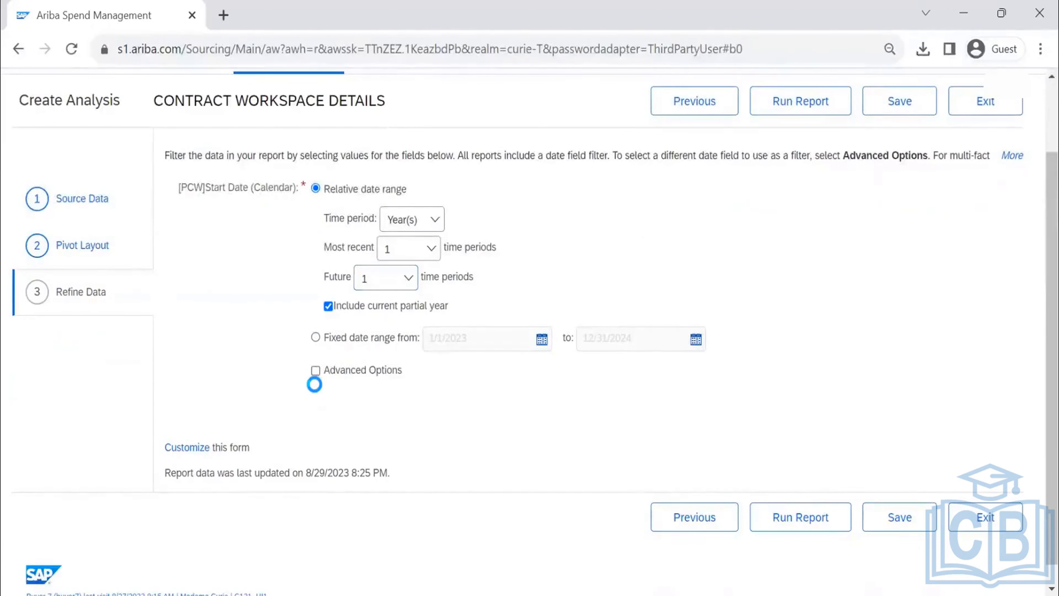
- Enable Advanced Options to examine the date fields for refining data, and turn it off again with the current partial year excluded
{"action": "left_click", "coordinate": [315, 370]}
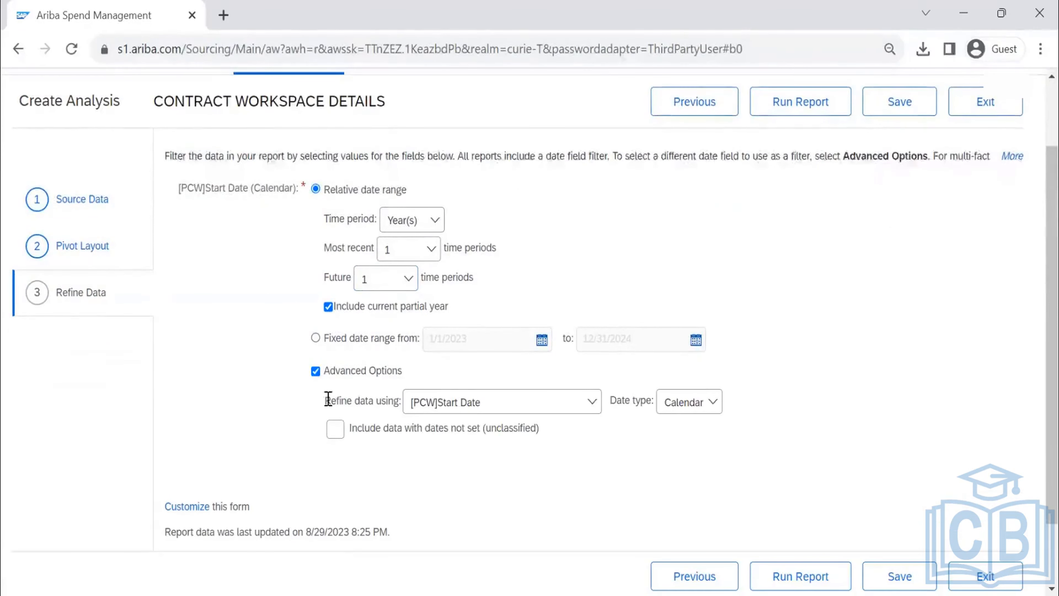
{"action": "left_click", "coordinate": [525, 411]}
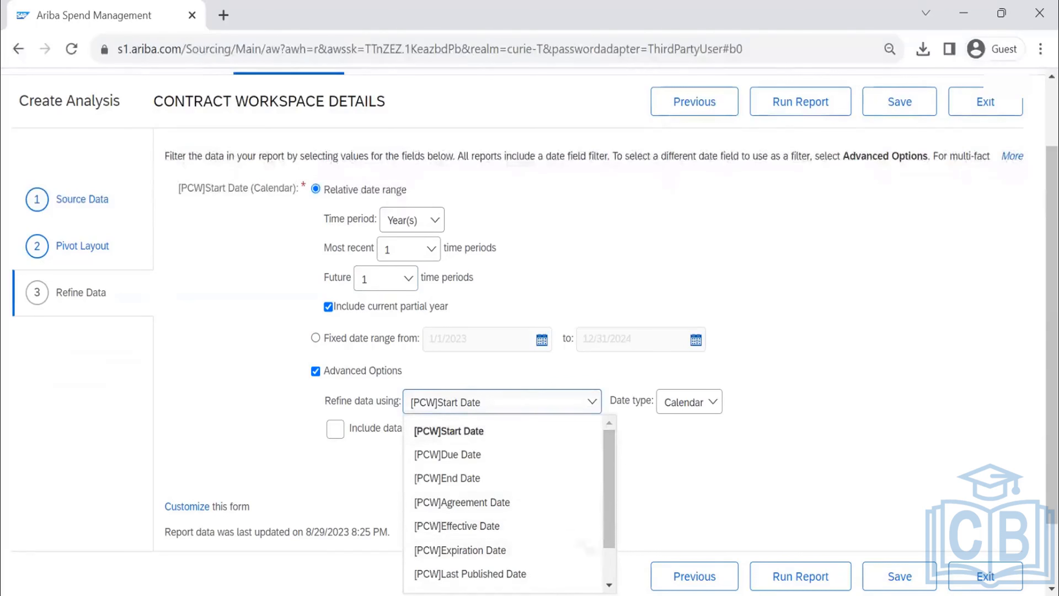
{"action": "left_click_drag", "start_coordinate": [609, 541], "coordinate": [592, 501]}
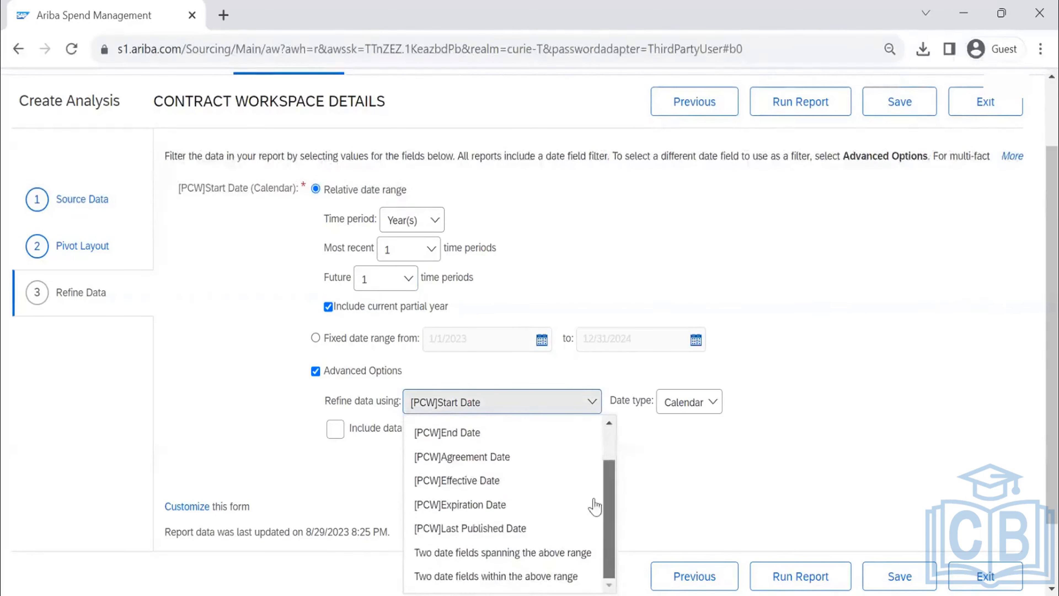
{"action": "left_click", "coordinate": [693, 489]}
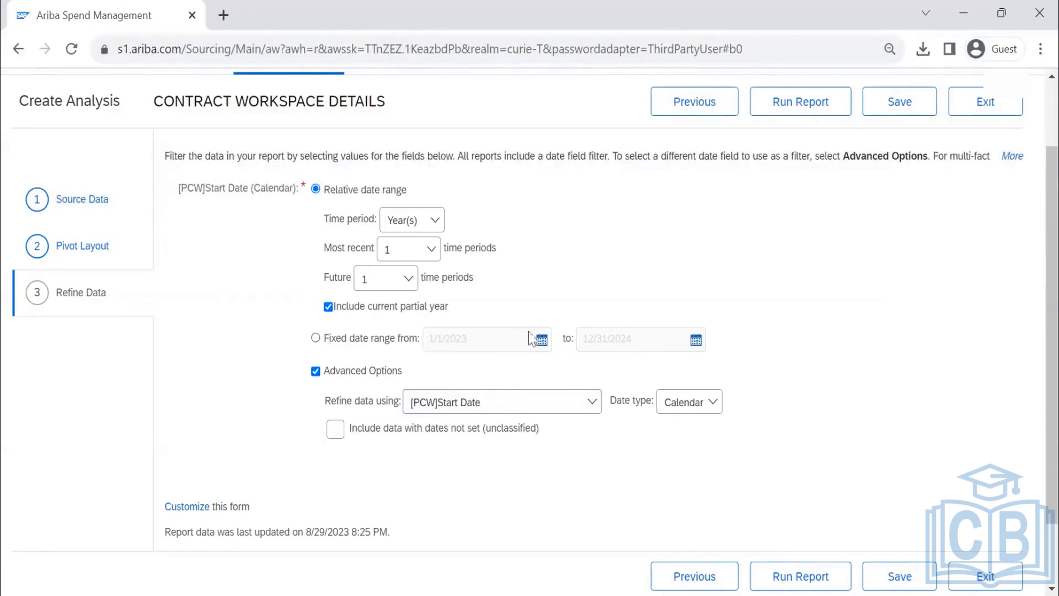
{"action": "left_click", "coordinate": [328, 307]}
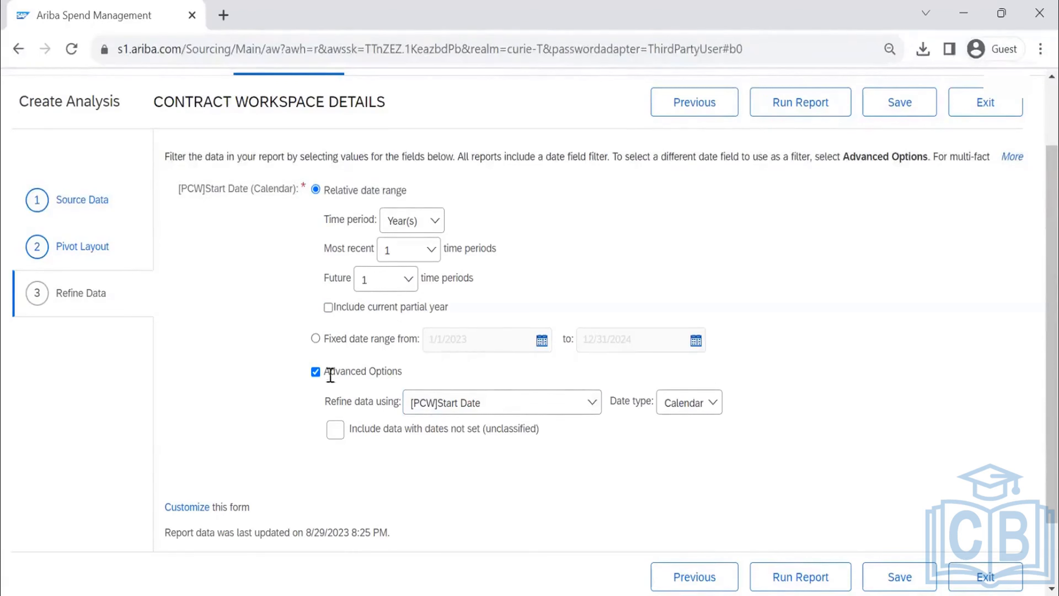
{"action": "left_click", "coordinate": [316, 372]}
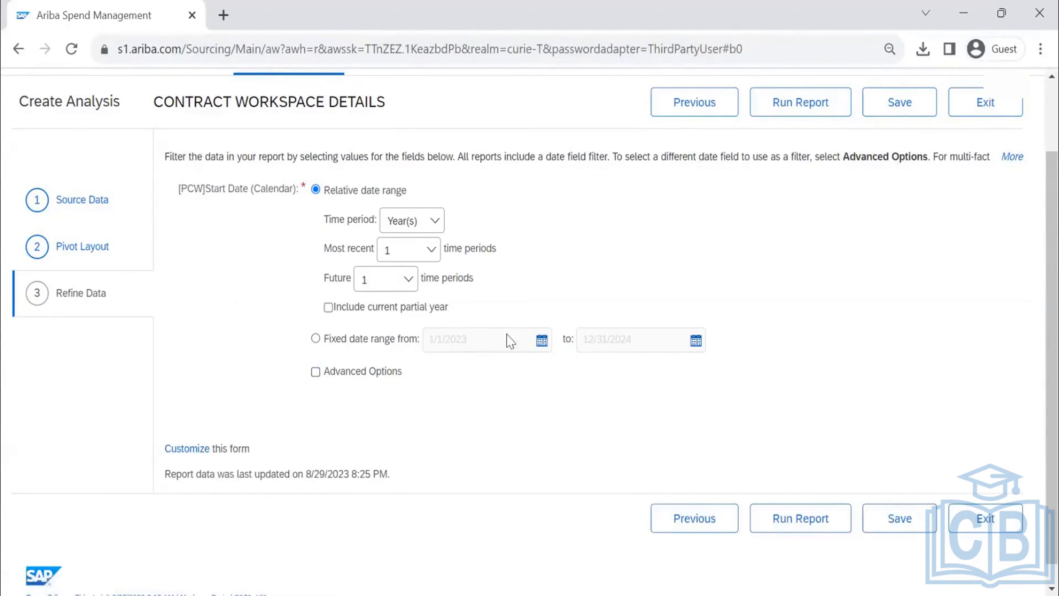
- Set the relative date range to Quarter(s) with 0 future time periods
{"action": "left_click", "coordinate": [412, 258]}
{"action": "left_click", "coordinate": [421, 223]}
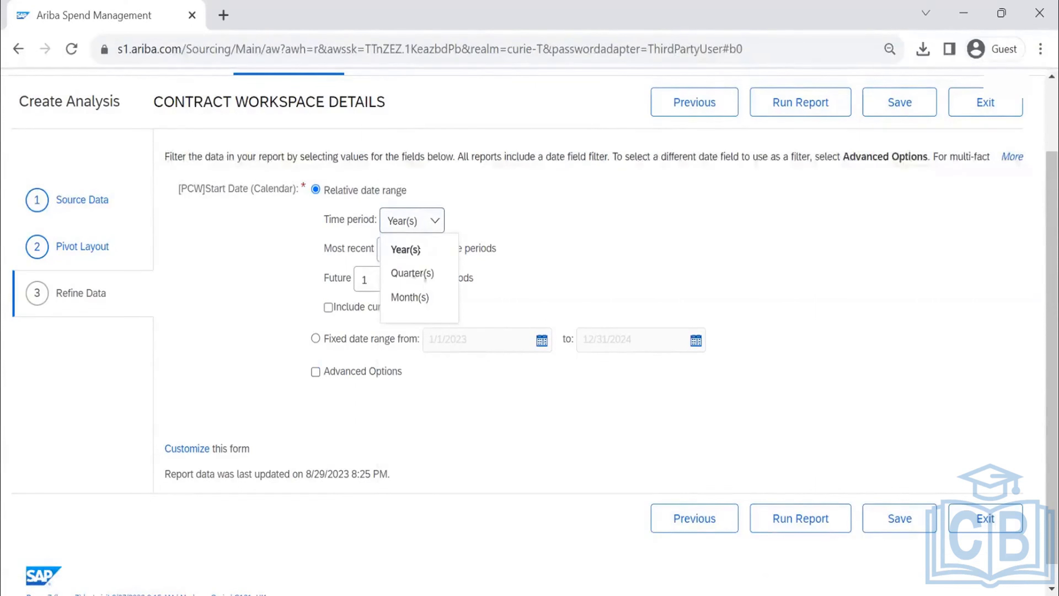
{"action": "left_click", "coordinate": [413, 273]}
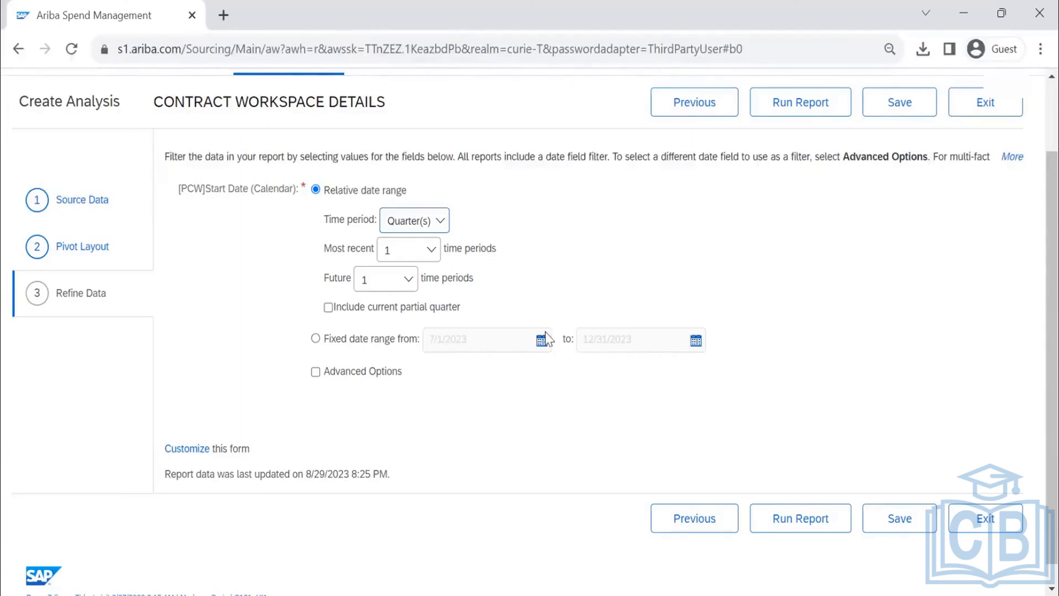
{"action": "left_click", "coordinate": [402, 280]}
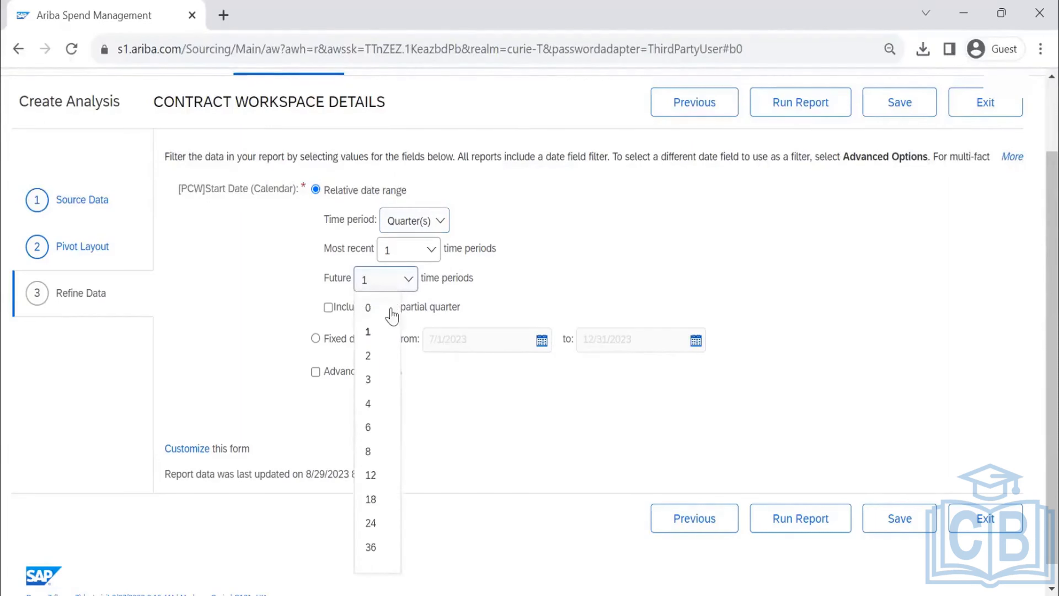
{"action": "left_click", "coordinate": [390, 308]}
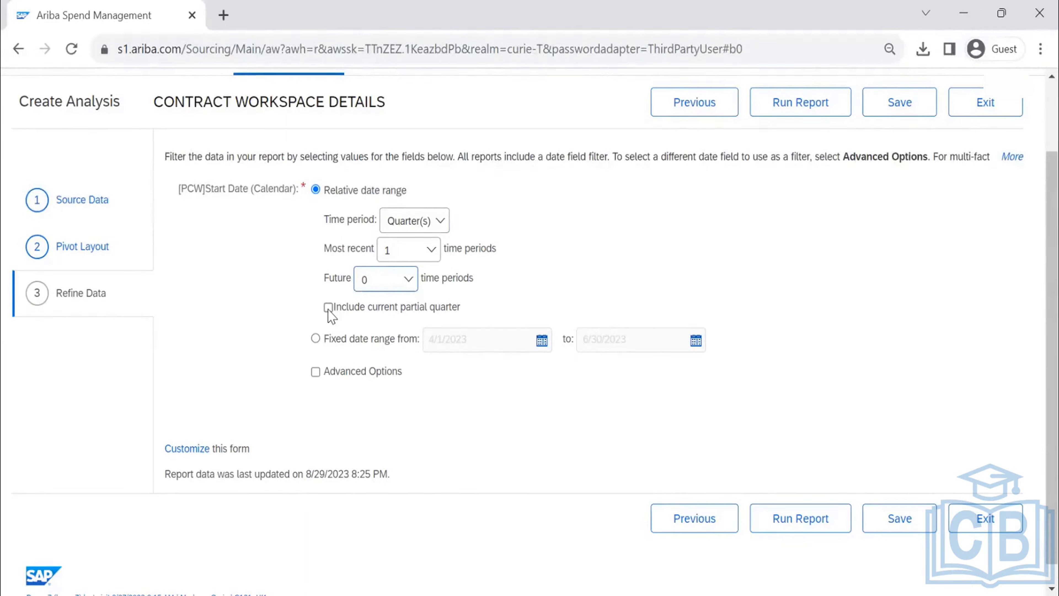
- Try including the current partial quarter to compare the resulting date range, and exclude it again
{"action": "left_click", "coordinate": [601, 350]}
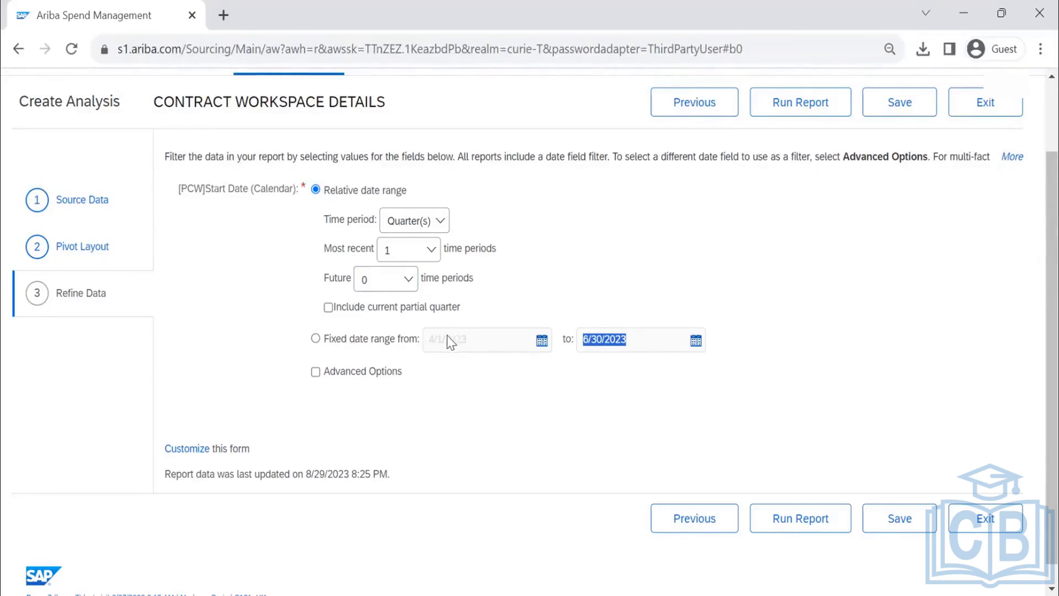
{"action": "left_click", "coordinate": [328, 307]}
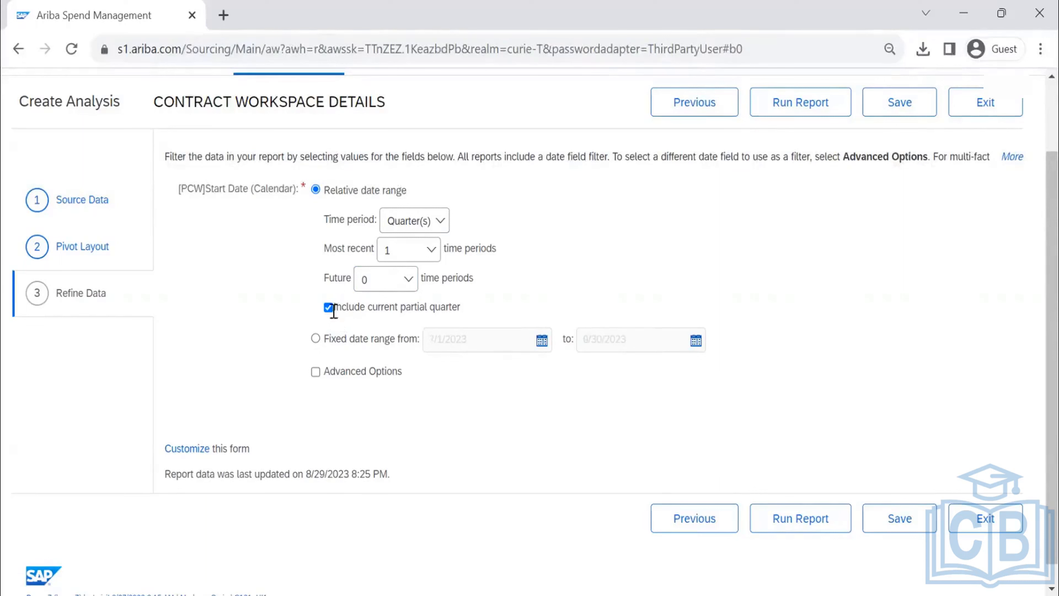
{"action": "left_click", "coordinate": [332, 312]}
- Run the report with the time period set to Year(s) and the current partial year included
{"action": "left_click", "coordinate": [437, 219]}
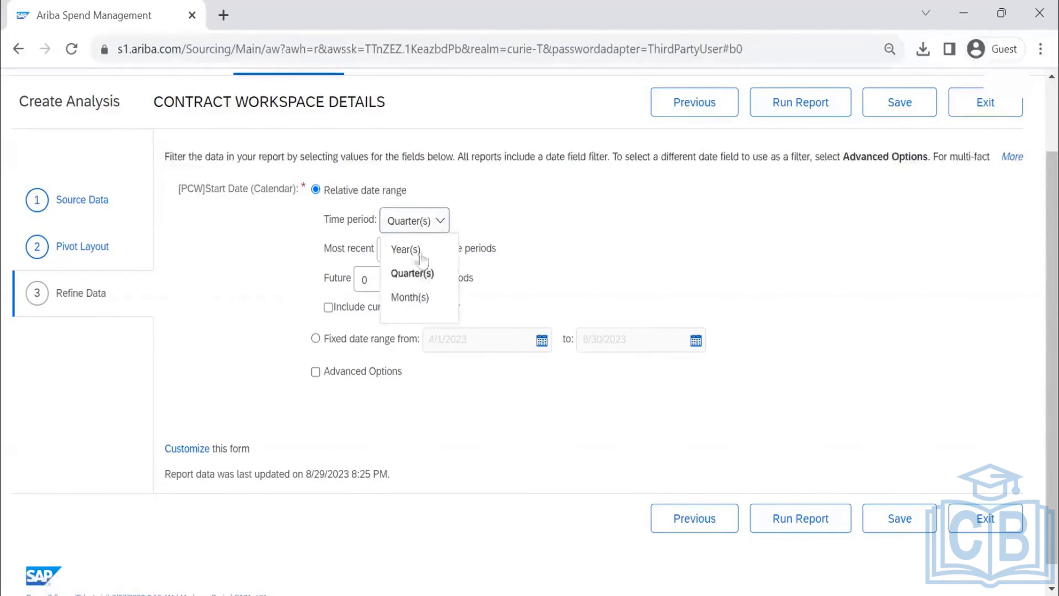
{"action": "left_click", "coordinate": [419, 253]}
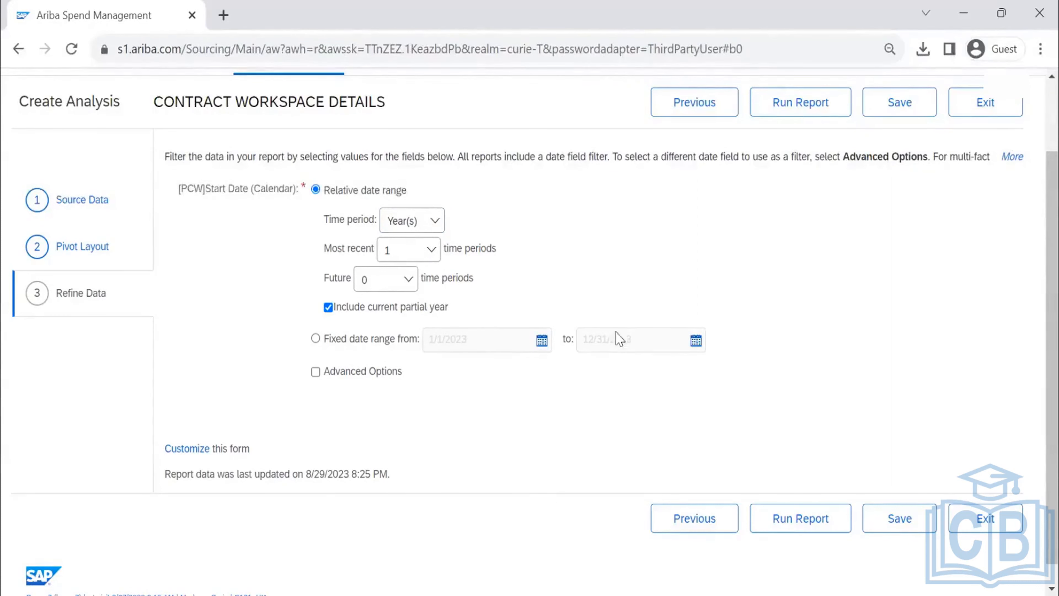
{"action": "left_click", "coordinate": [812, 112]}
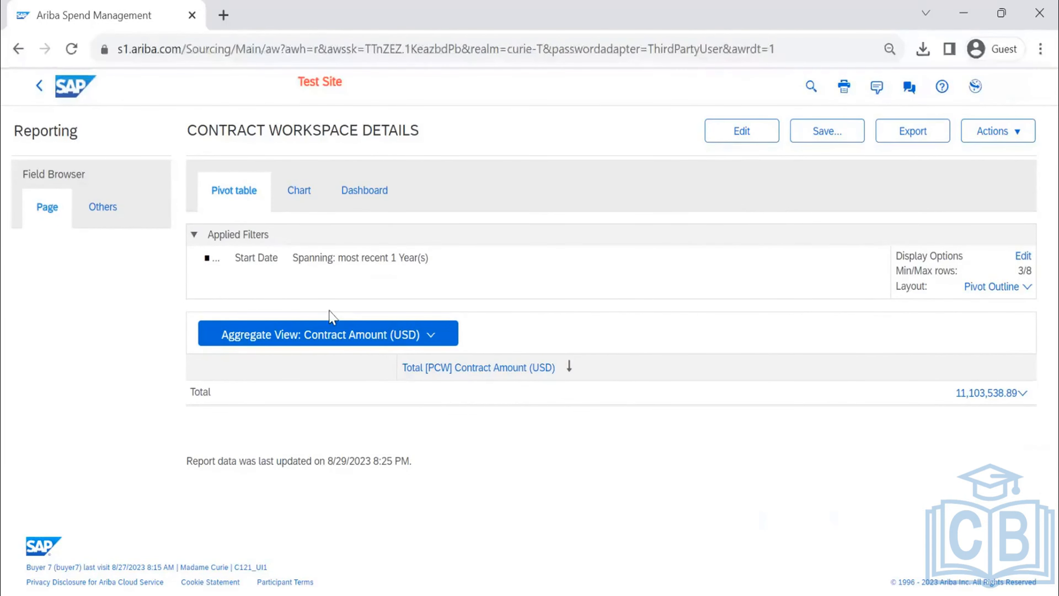
- Switch the Contract Workspace Details report from Aggregate View to Detail View
{"action": "left_click", "coordinate": [395, 333]}
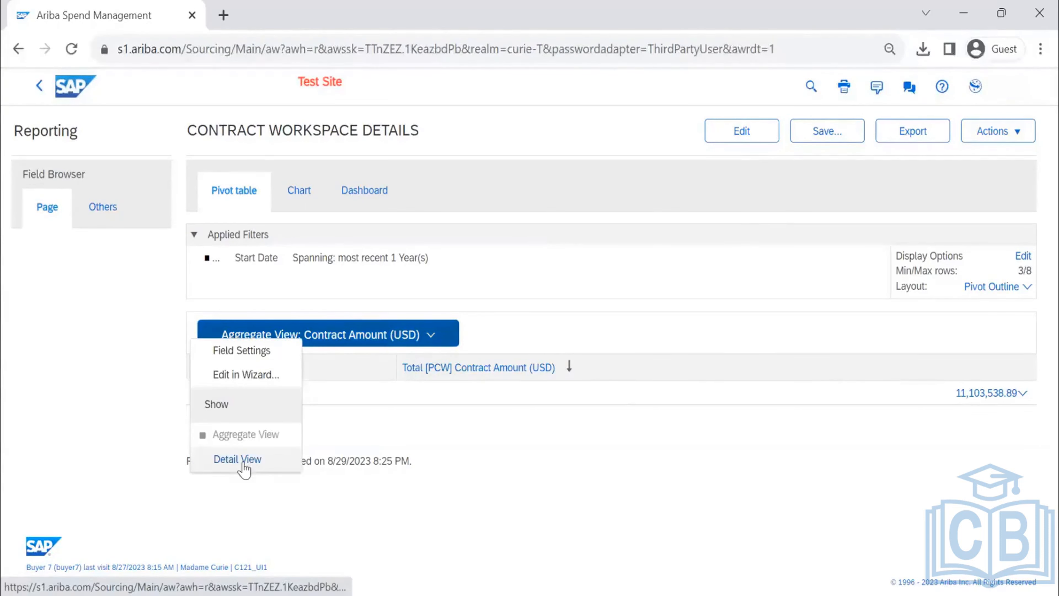
{"action": "left_click", "coordinate": [616, 392]}
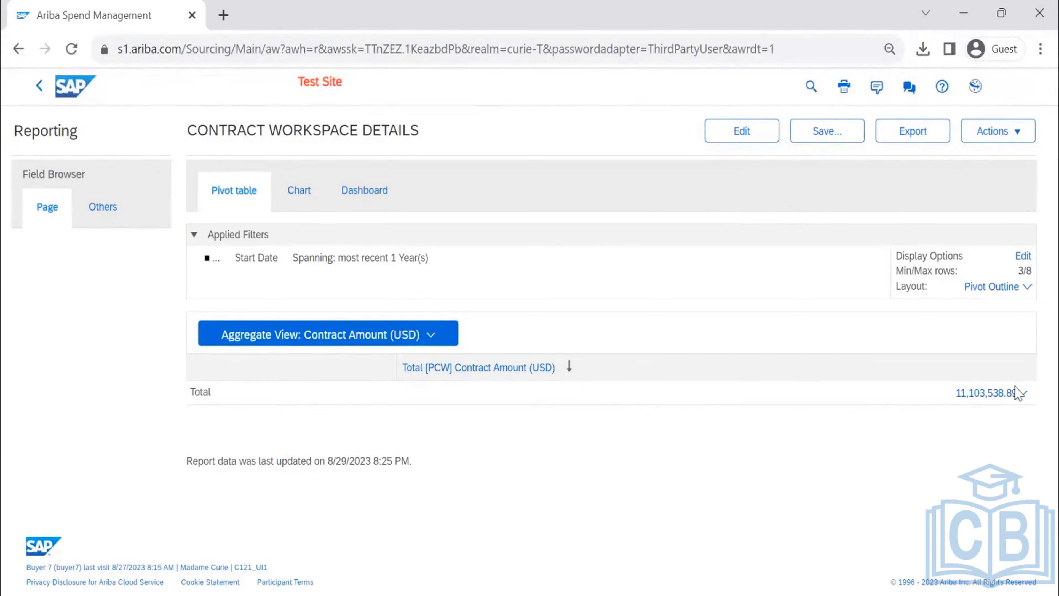
{"action": "left_click", "coordinate": [409, 336]}
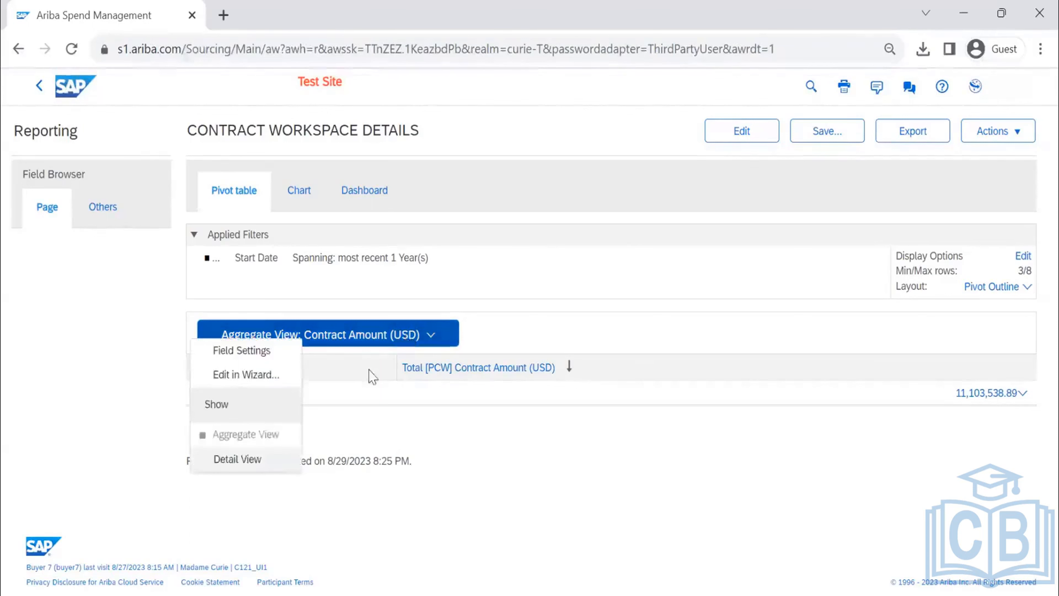
{"action": "left_click", "coordinate": [252, 459]}
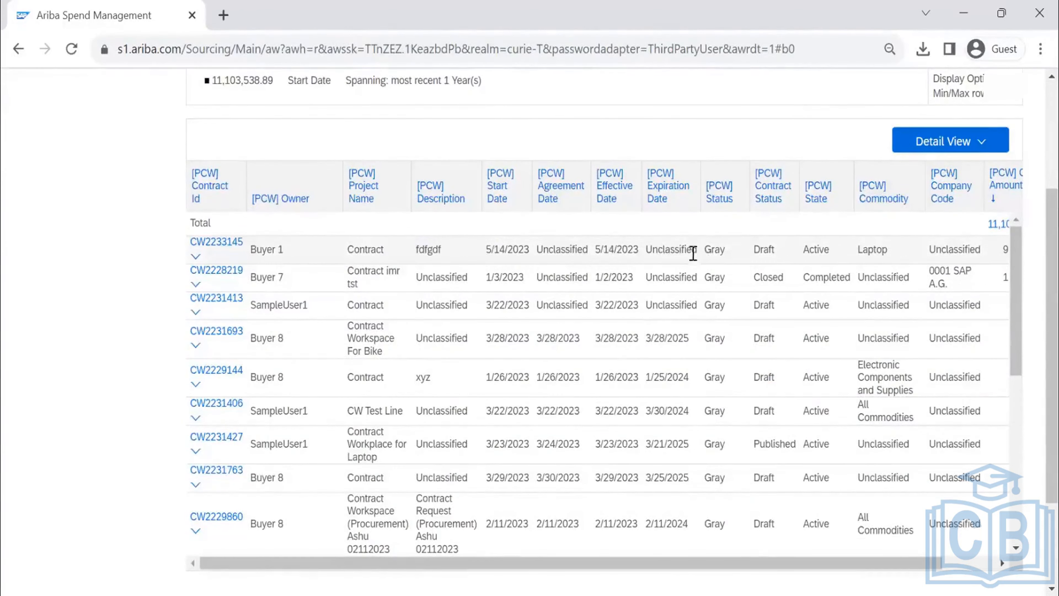
- Examine the contract workspace rows in the detail view, including their expiration dates, statuses, states, commodities and company codes
{"action": "left_click_drag", "start_coordinate": [698, 249], "coordinate": [643, 251]}
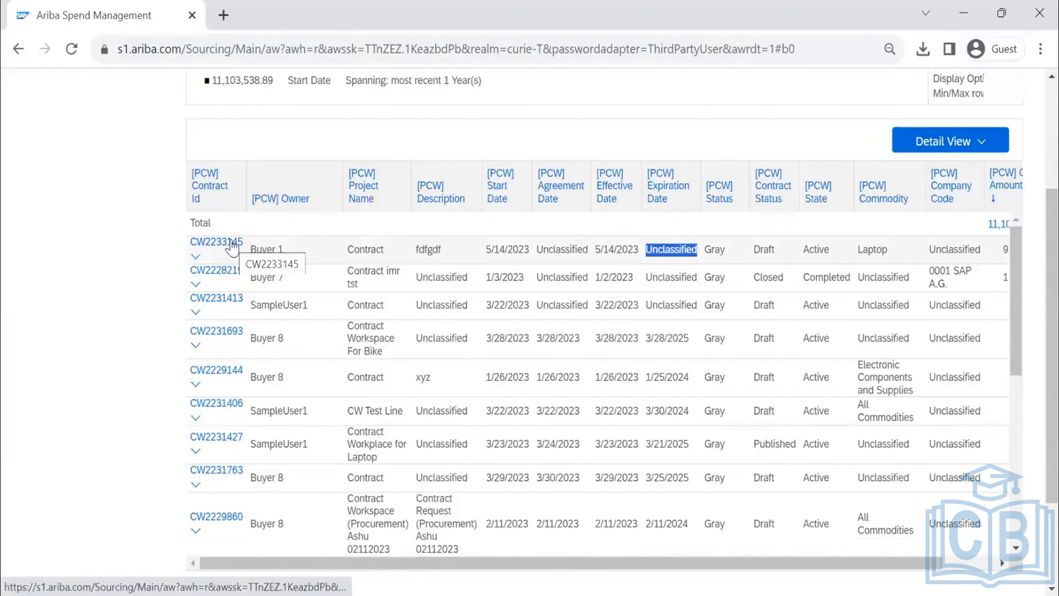
{"action": "scroll", "coordinate": [711, 501], "scroll_direction": "down", "scroll_amount": 4}
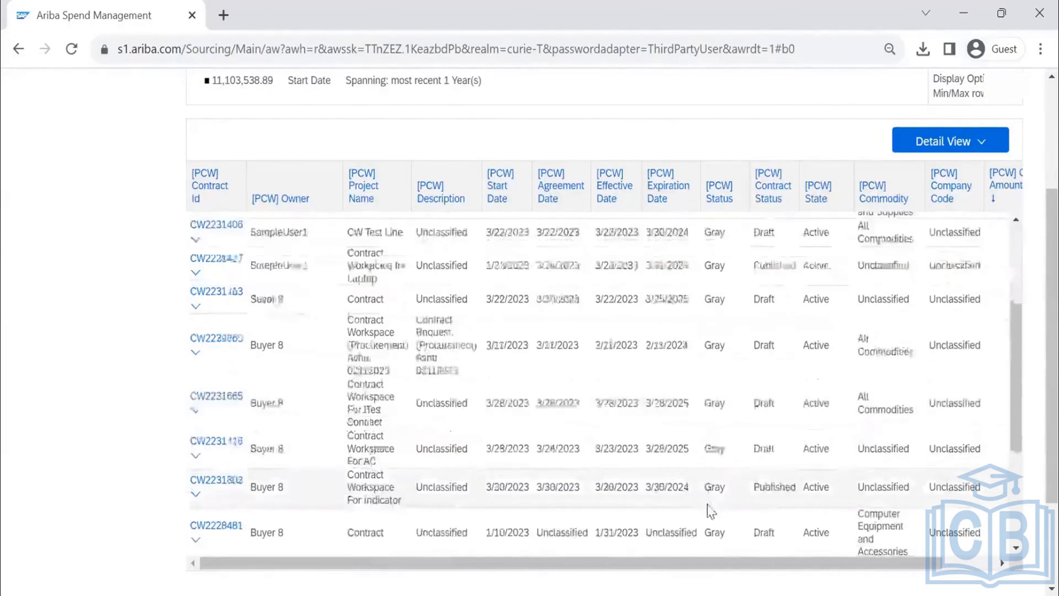
{"action": "scroll", "coordinate": [710, 511], "scroll_direction": "down", "scroll_amount": 10}
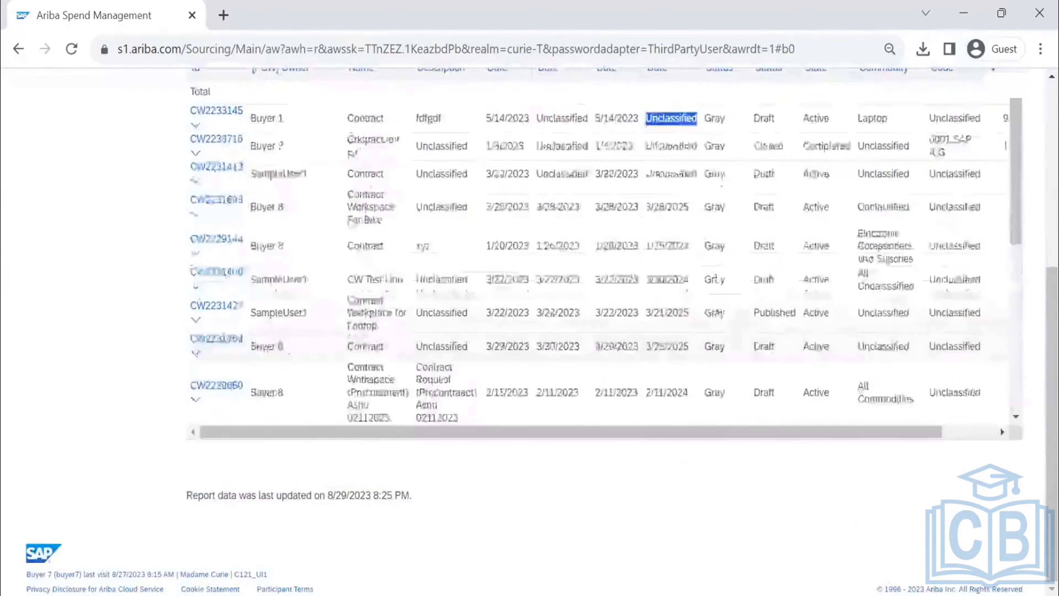
{"action": "scroll", "coordinate": [744, 267], "scroll_direction": "up", "scroll_amount": 6}
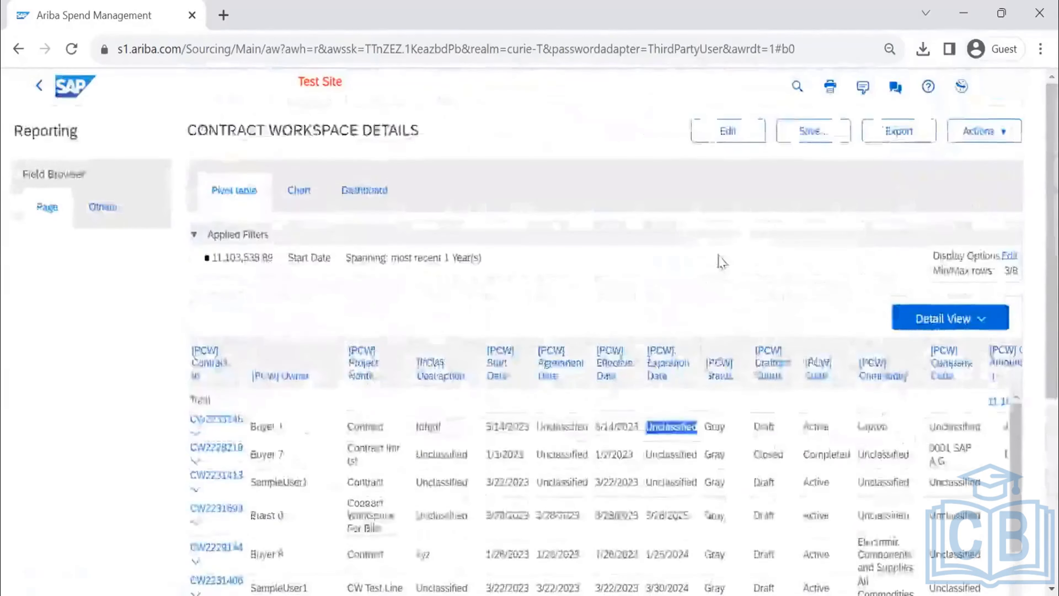
{"action": "scroll", "coordinate": [721, 262], "scroll_direction": "down", "scroll_amount": 3}
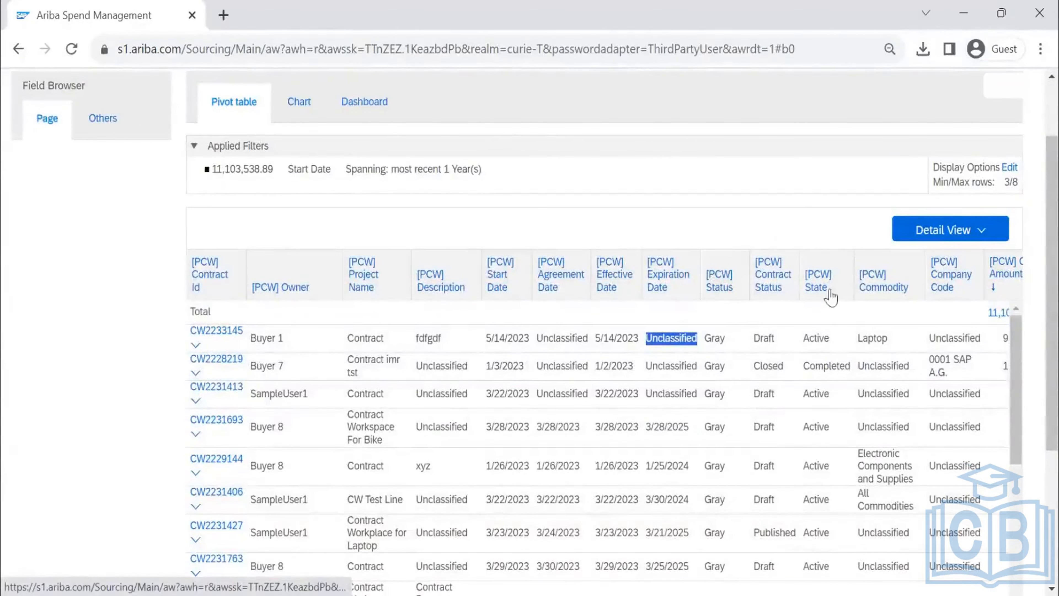
{"action": "scroll", "coordinate": [815, 382], "scroll_direction": "down", "scroll_amount": 5}
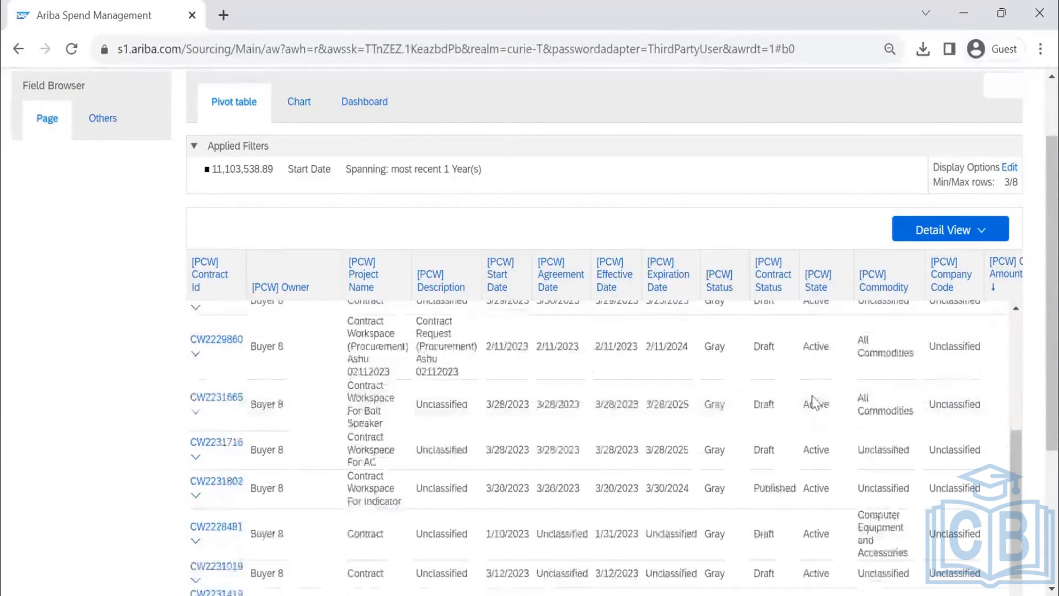
{"action": "scroll", "coordinate": [813, 398], "scroll_direction": "up", "scroll_amount": 10}
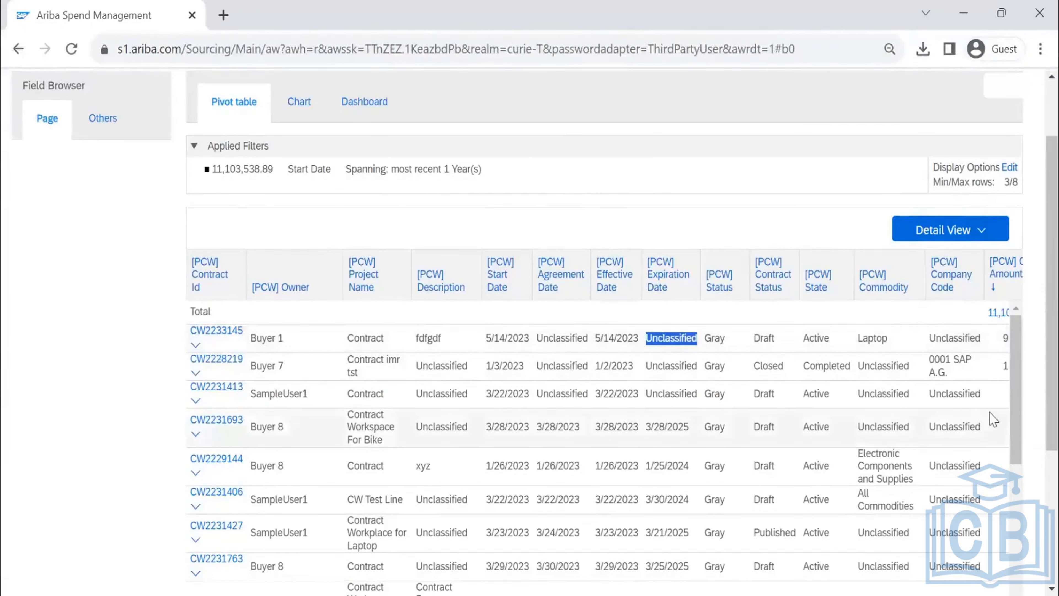
{"action": "scroll", "coordinate": [994, 428], "scroll_direction": "down", "scroll_amount": 5}
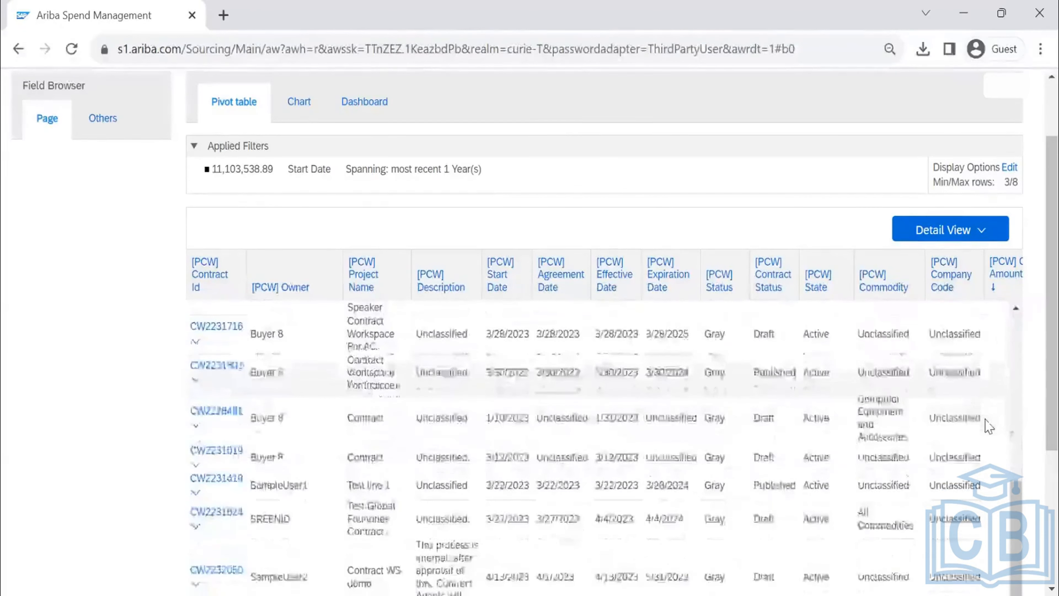
{"action": "scroll", "coordinate": [971, 410], "scroll_direction": "up", "scroll_amount": 5}
{"action": "scroll", "coordinate": [923, 390], "scroll_direction": "down", "scroll_amount": 5}
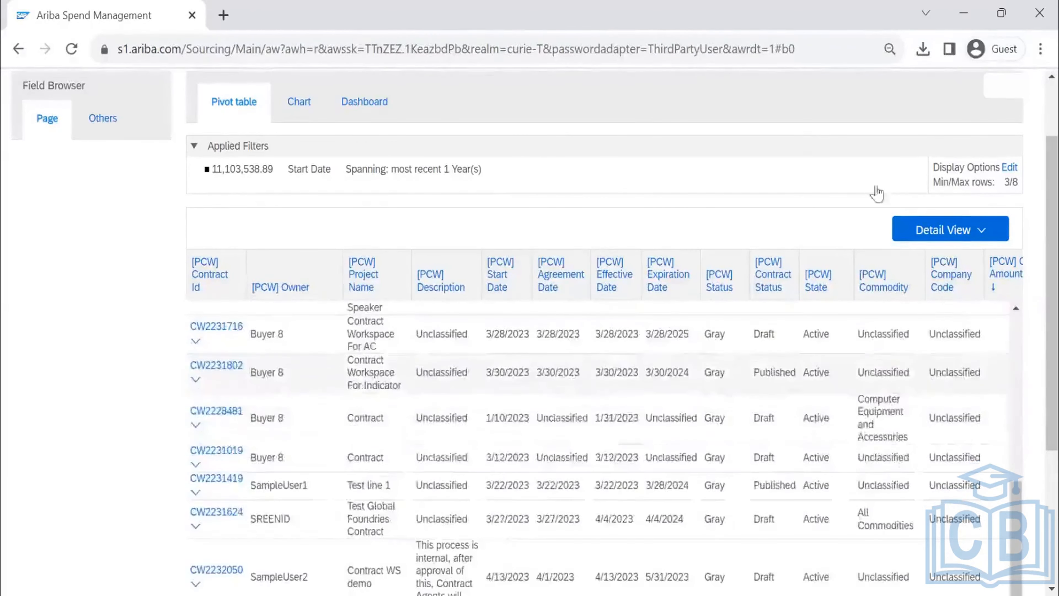
{"action": "scroll", "coordinate": [876, 193], "scroll_direction": "up", "scroll_amount": 2}
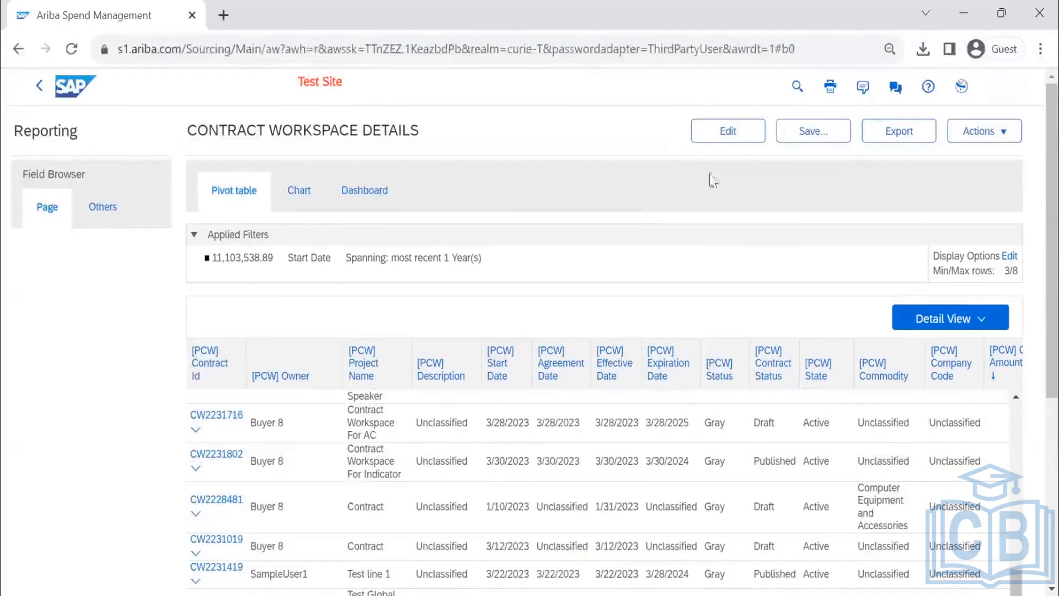
- Remove the Status and State detail fields from the report's pivot layout and rerun the report with the existing date filter
{"action": "left_click", "coordinate": [725, 139]}
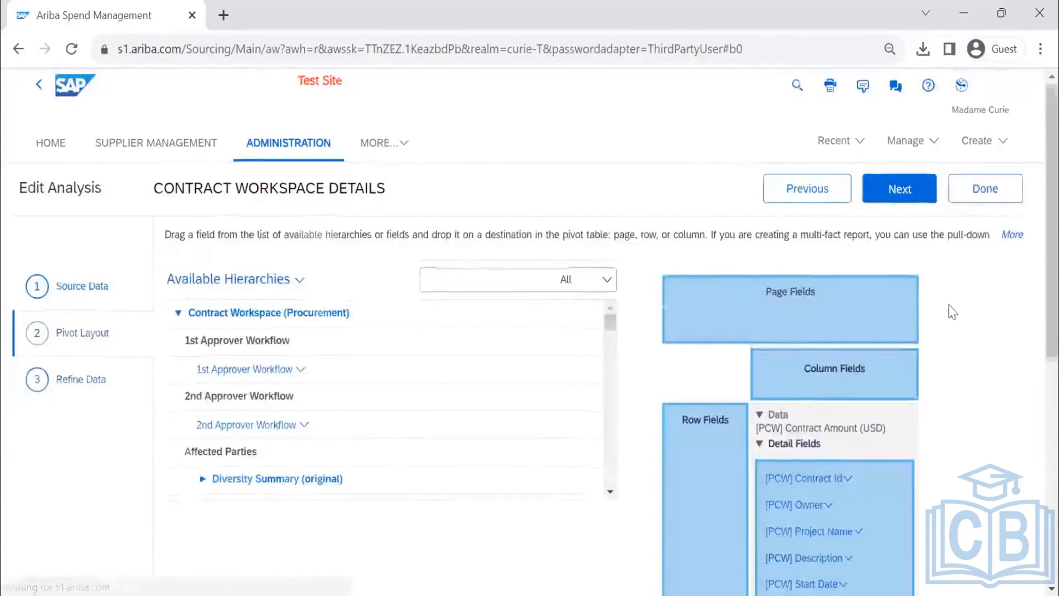
{"action": "scroll", "coordinate": [847, 356], "scroll_direction": "down", "scroll_amount": 5}
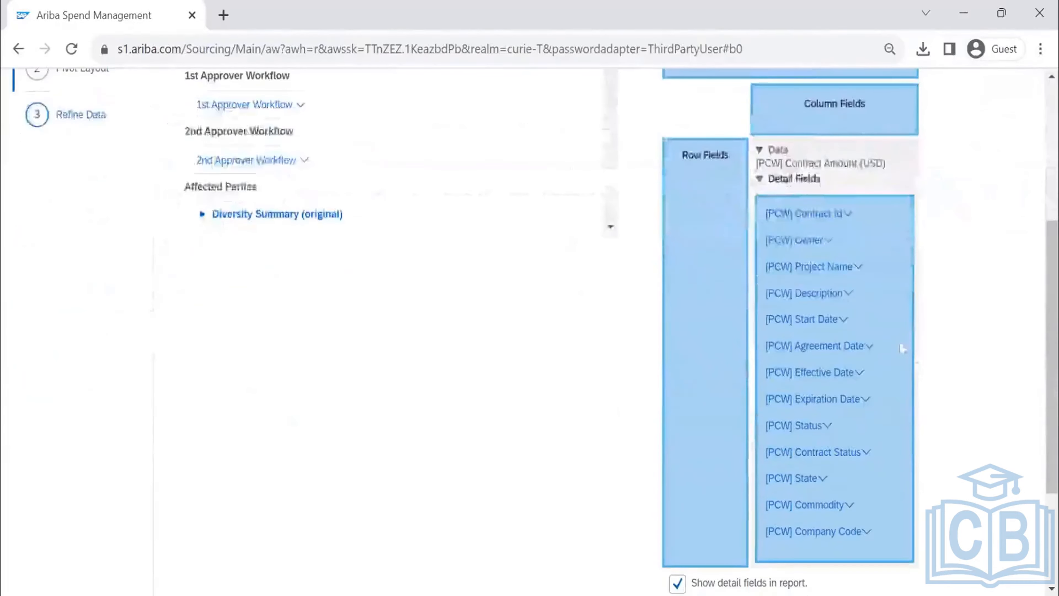
{"action": "left_click", "coordinate": [826, 426]}
{"action": "left_click", "coordinate": [877, 552]}
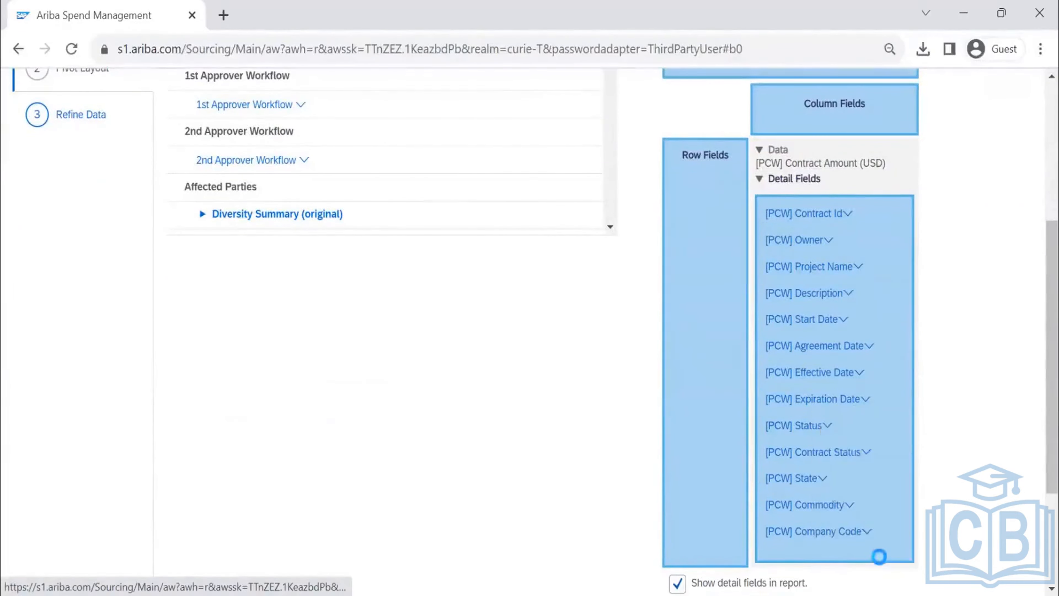
{"action": "left_click", "coordinate": [824, 452]}
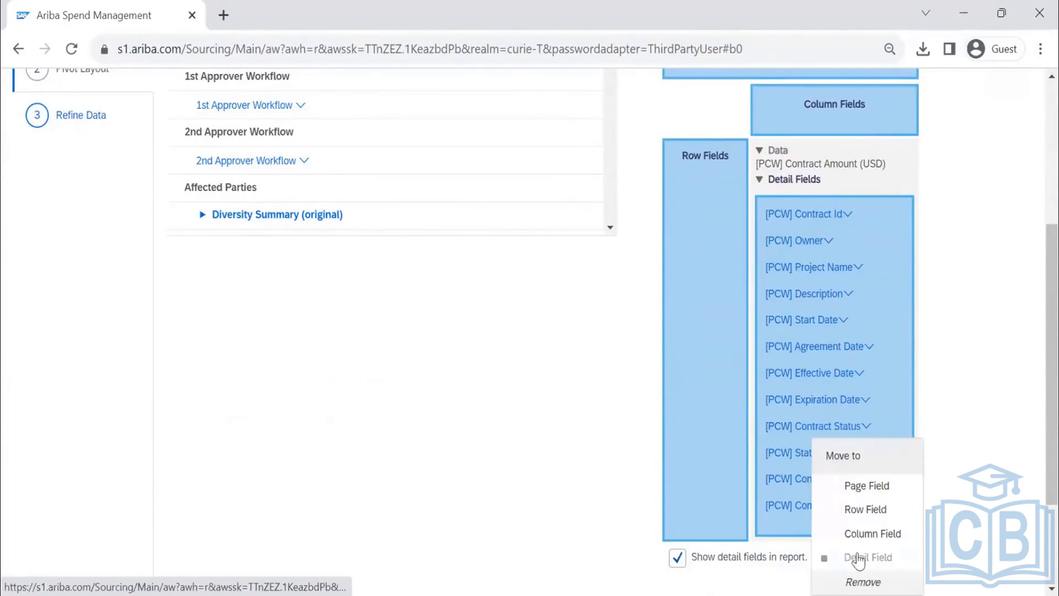
{"action": "left_click", "coordinate": [867, 579]}
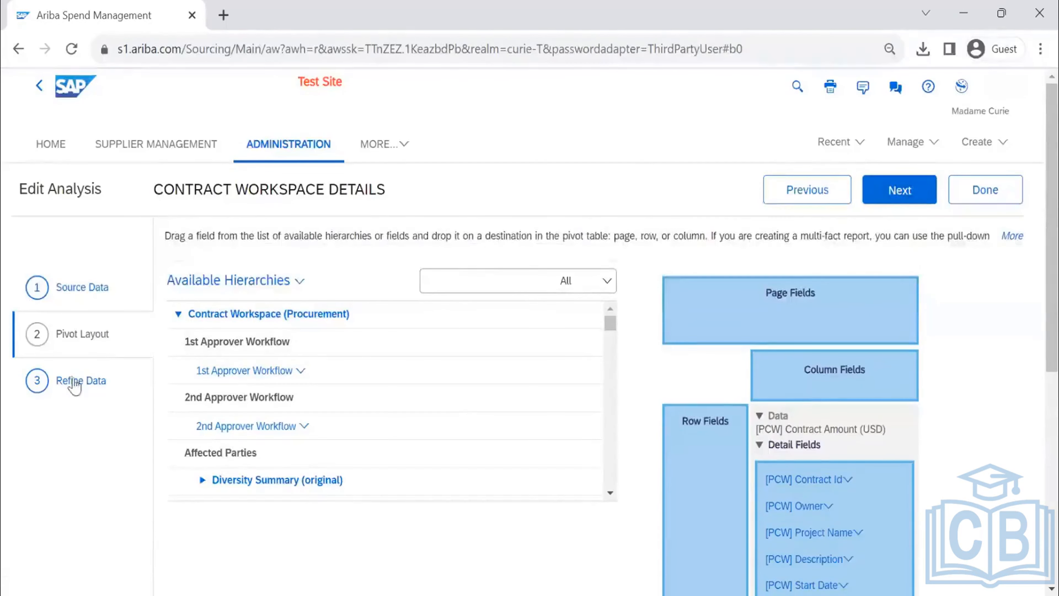
{"action": "left_click", "coordinate": [924, 194]}
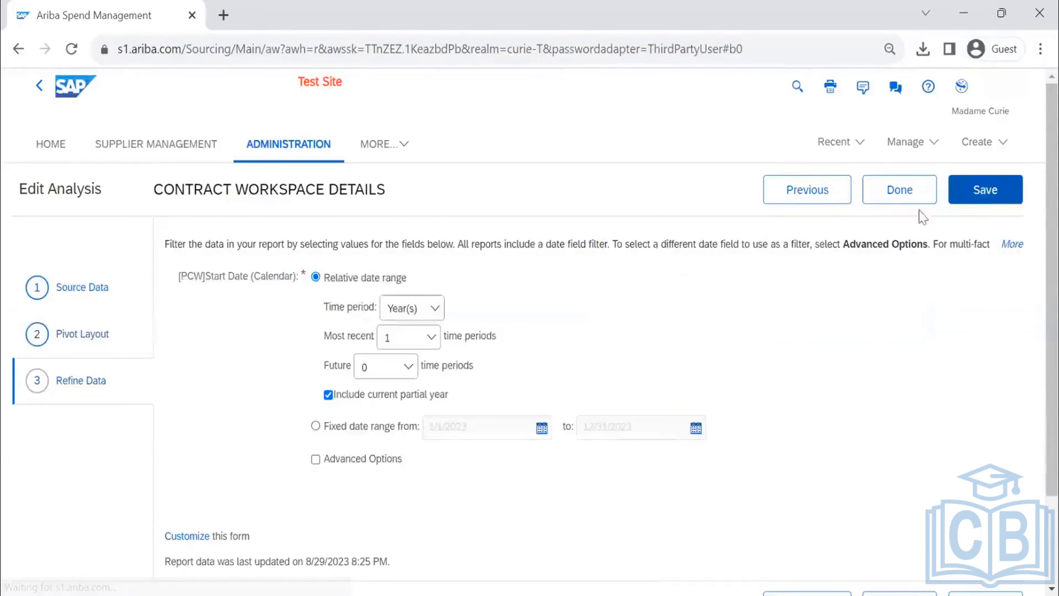
{"action": "left_click", "coordinate": [898, 203]}
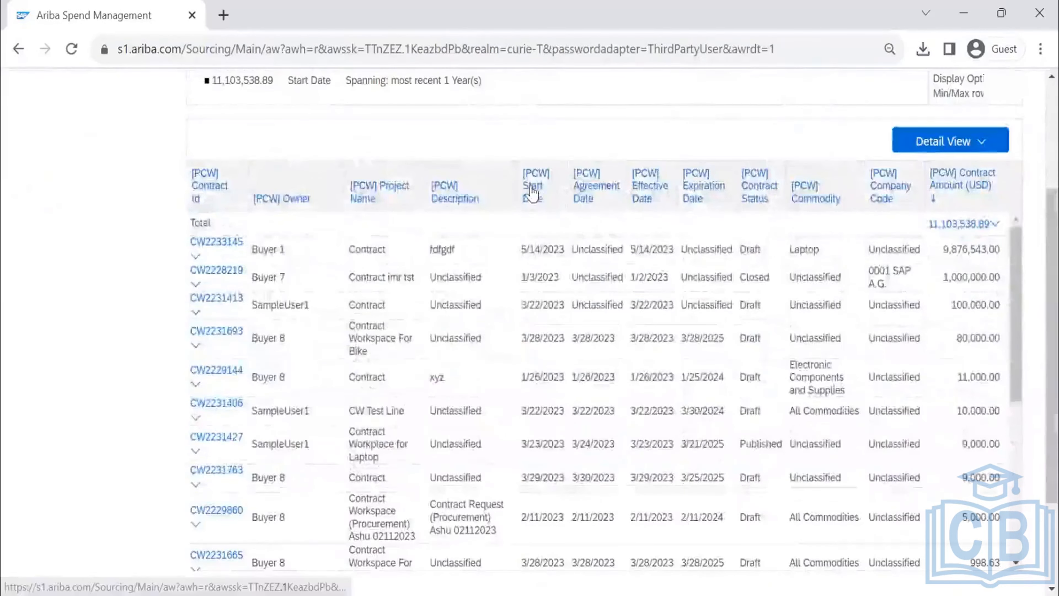
- Reorder the report columns so Agreement Date comes before Start Date and Company Code comes first
{"action": "left_click_drag", "start_coordinate": [586, 196], "coordinate": [523, 198]}
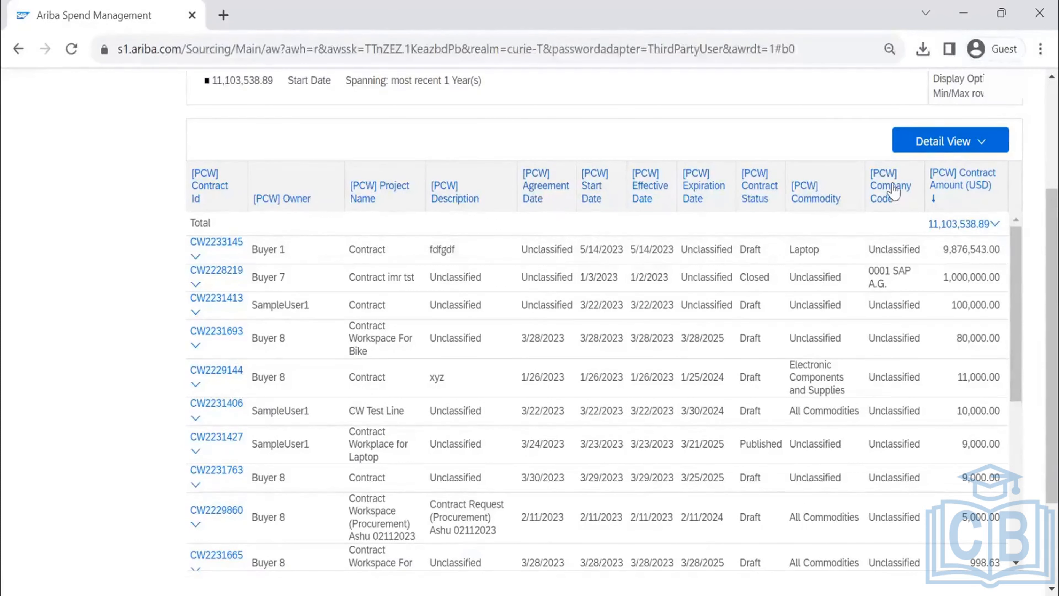
{"action": "left_click_drag", "start_coordinate": [873, 192], "coordinate": [192, 204]}
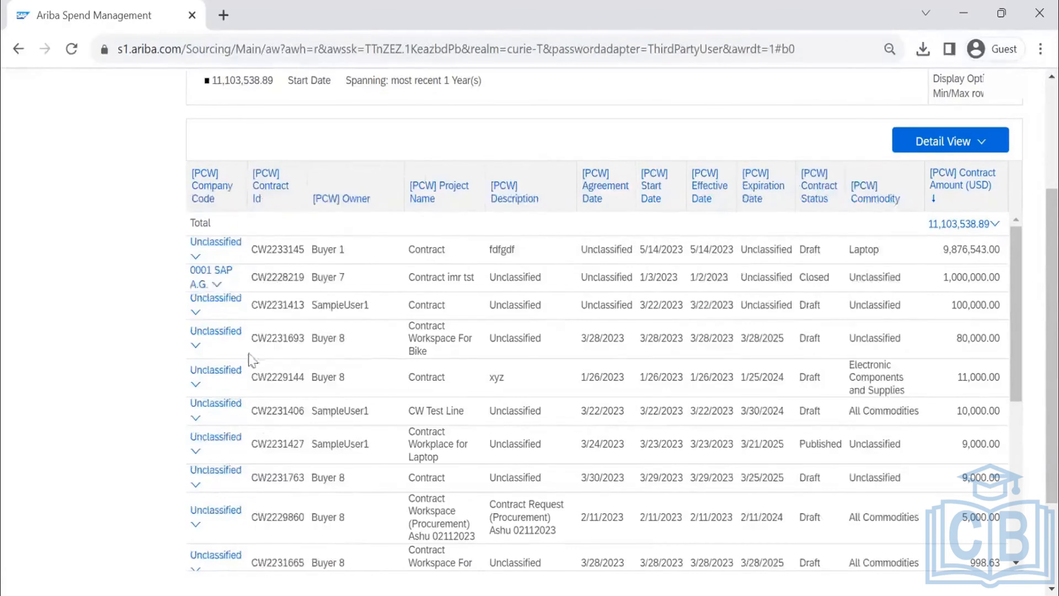
- Browse the other available report fields and check the placement options for adding Company Code
{"action": "left_click", "coordinate": [91, 206]}
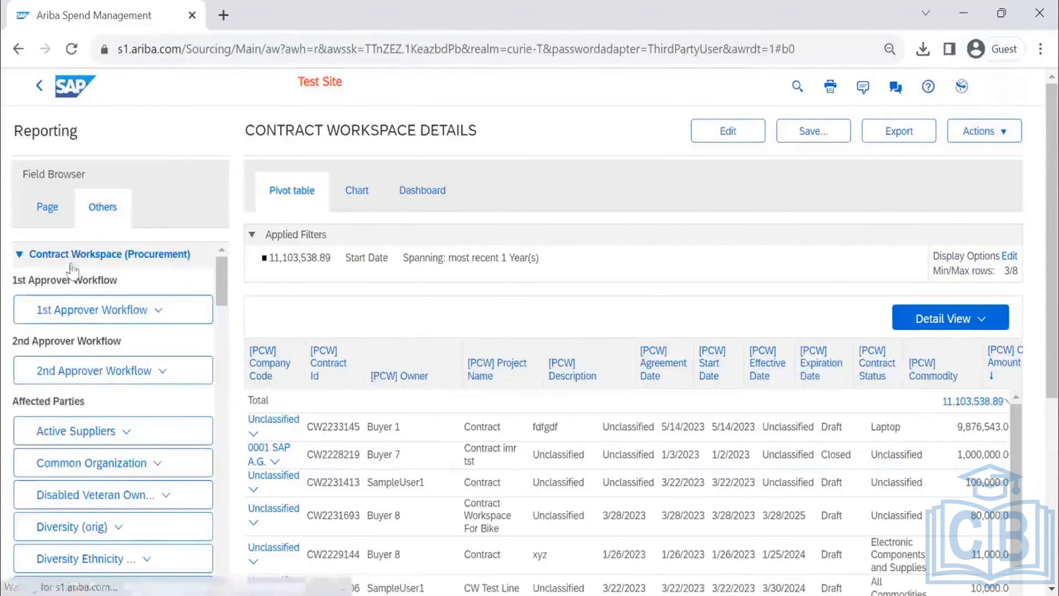
{"action": "scroll", "coordinate": [82, 339], "scroll_direction": "down", "scroll_amount": 15}
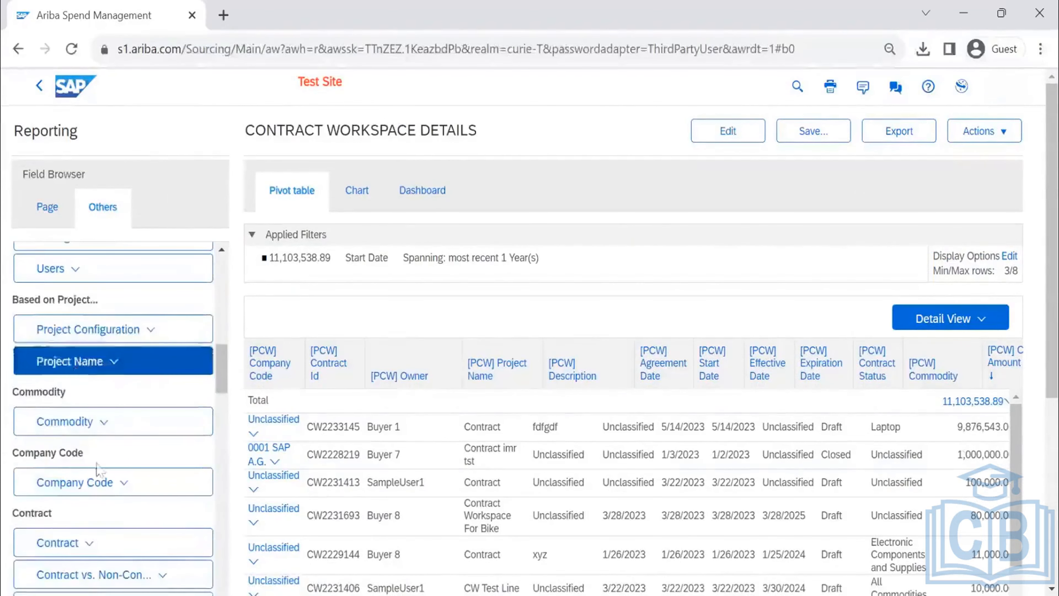
{"action": "left_click", "coordinate": [110, 486]}
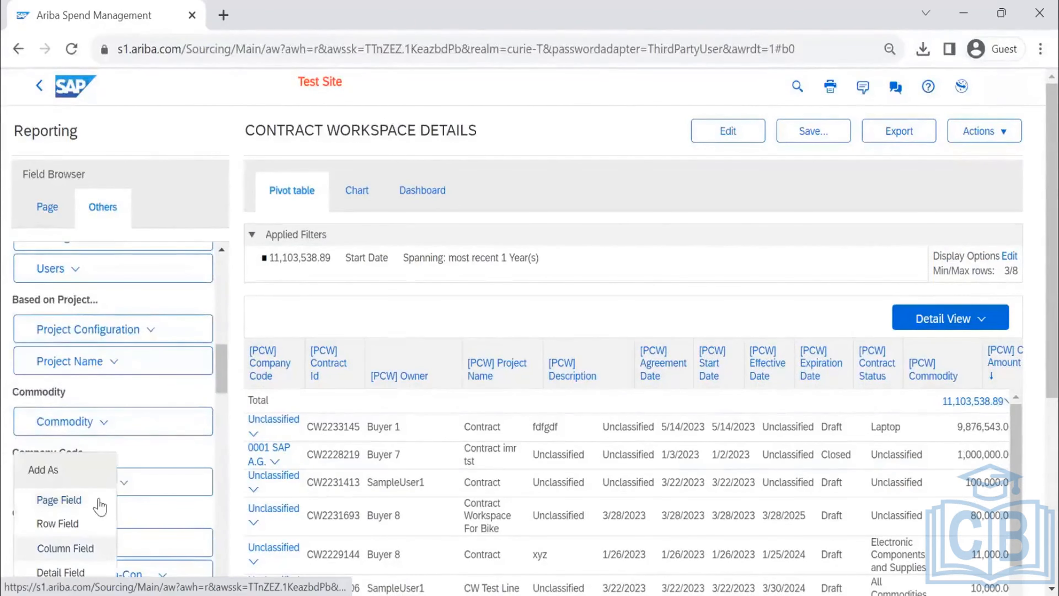
{"action": "left_click", "coordinate": [708, 262]}
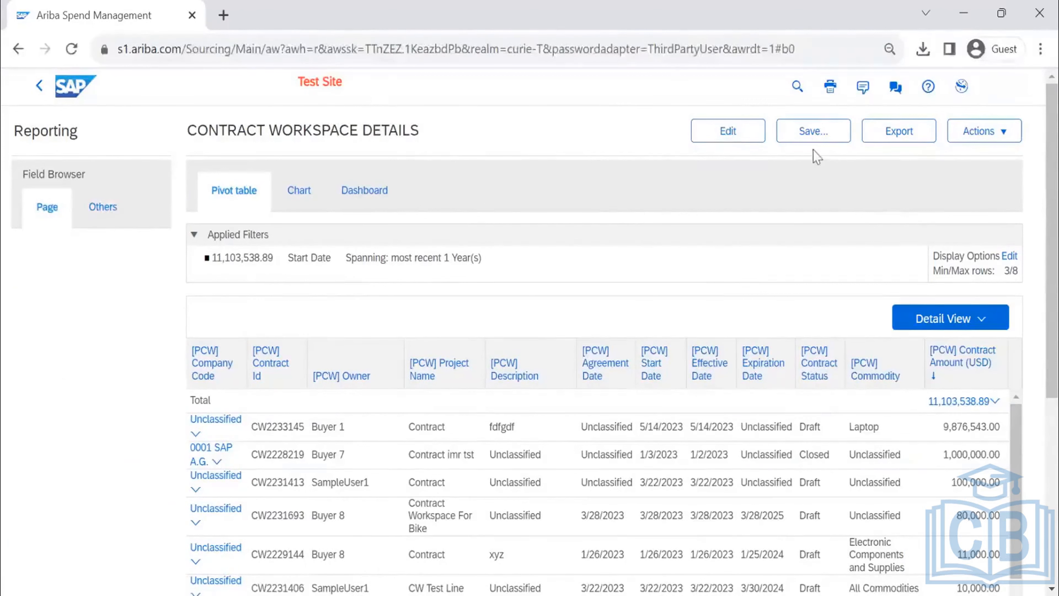
- Save the modified report as CONTRACT WORKSPACE DETAILS in the Personal Workspace folder
{"action": "left_click", "coordinate": [812, 140]}
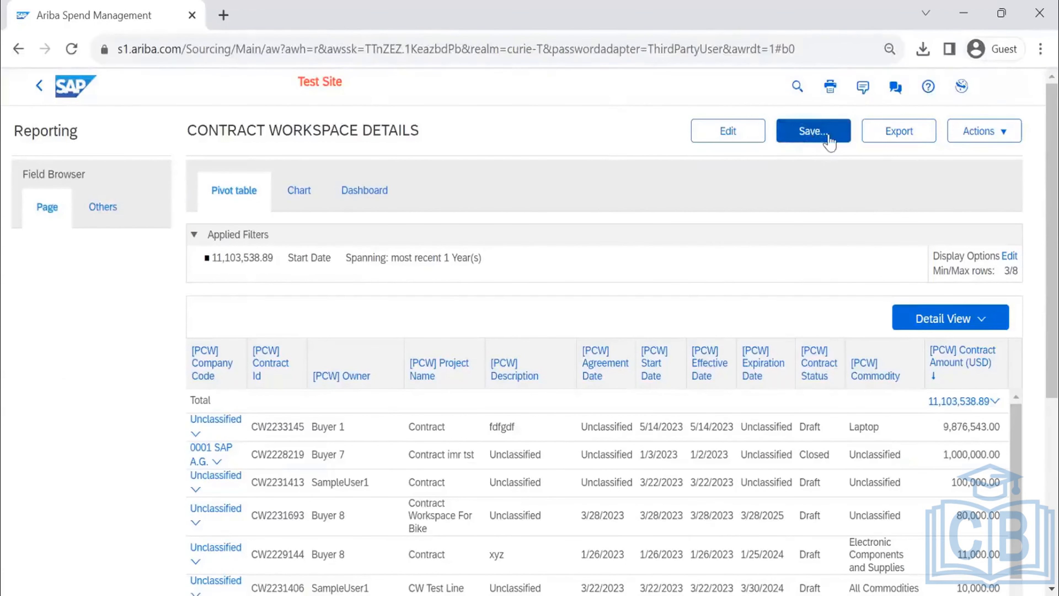
{"action": "left_click", "coordinate": [975, 139]}
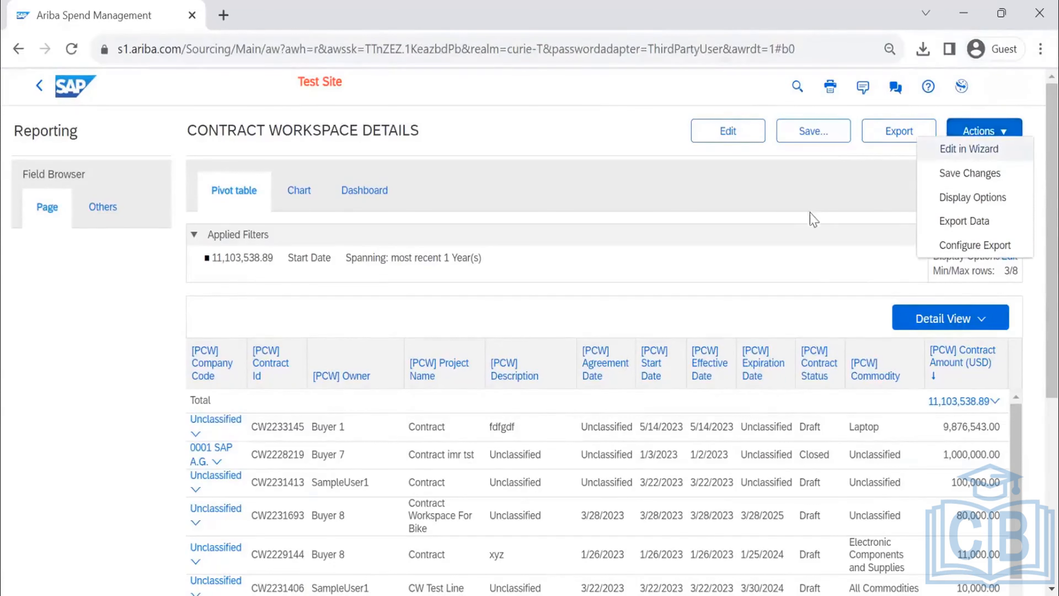
{"action": "left_click", "coordinate": [818, 134]}
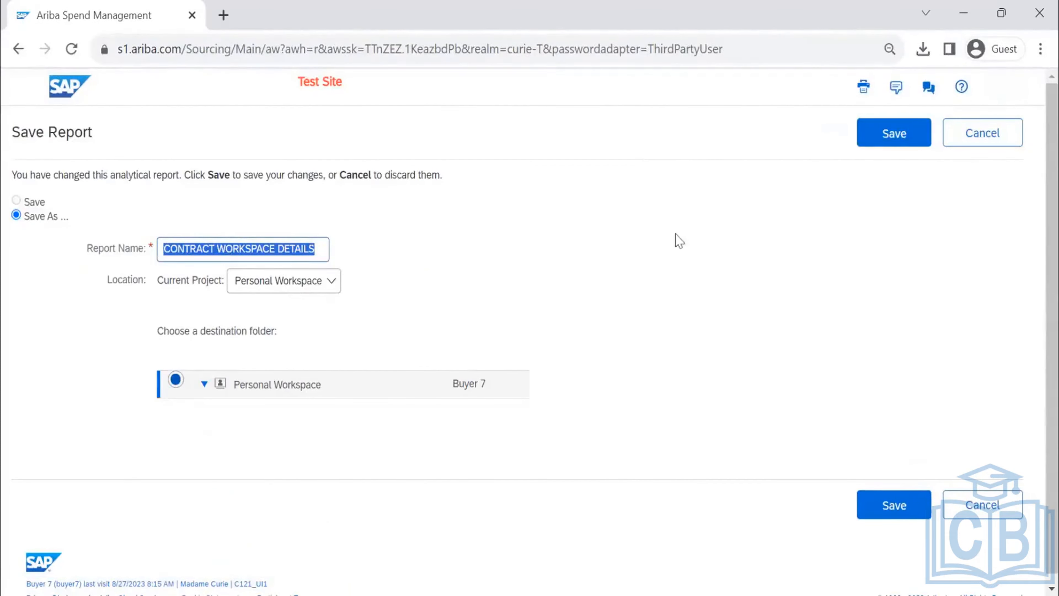
{"action": "left_click", "coordinate": [894, 133]}
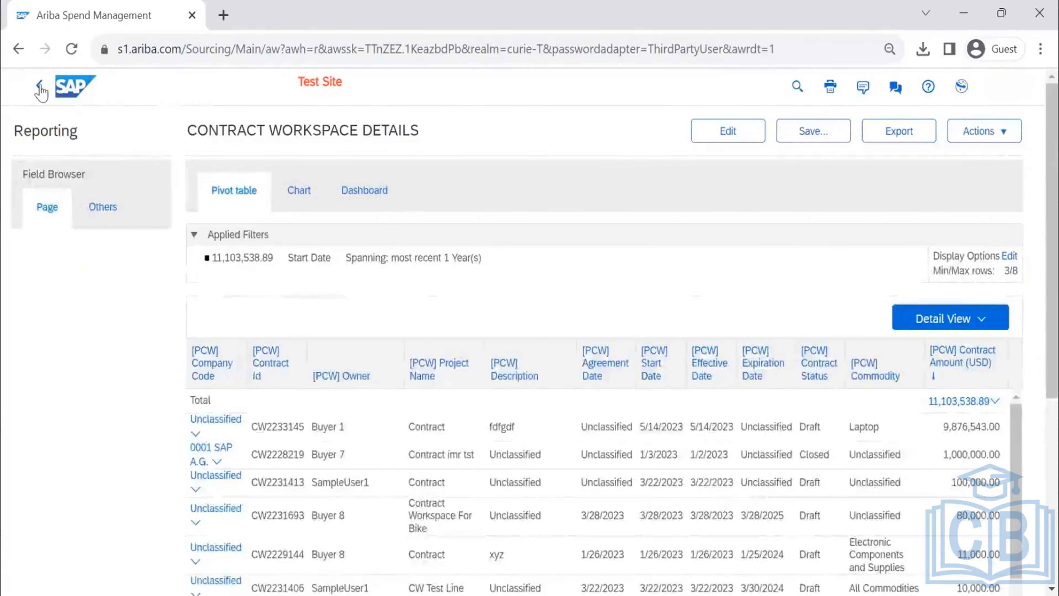
- Leave the report and open the Personal Workspace where it is stored
{"action": "left_click", "coordinate": [40, 87]}
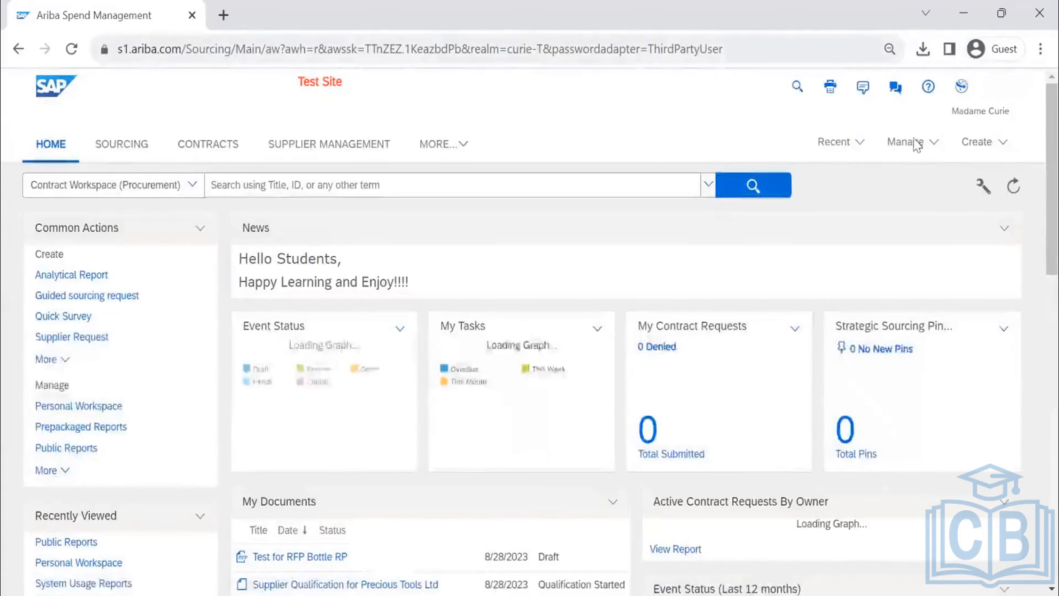
{"action": "left_click", "coordinate": [915, 144]}
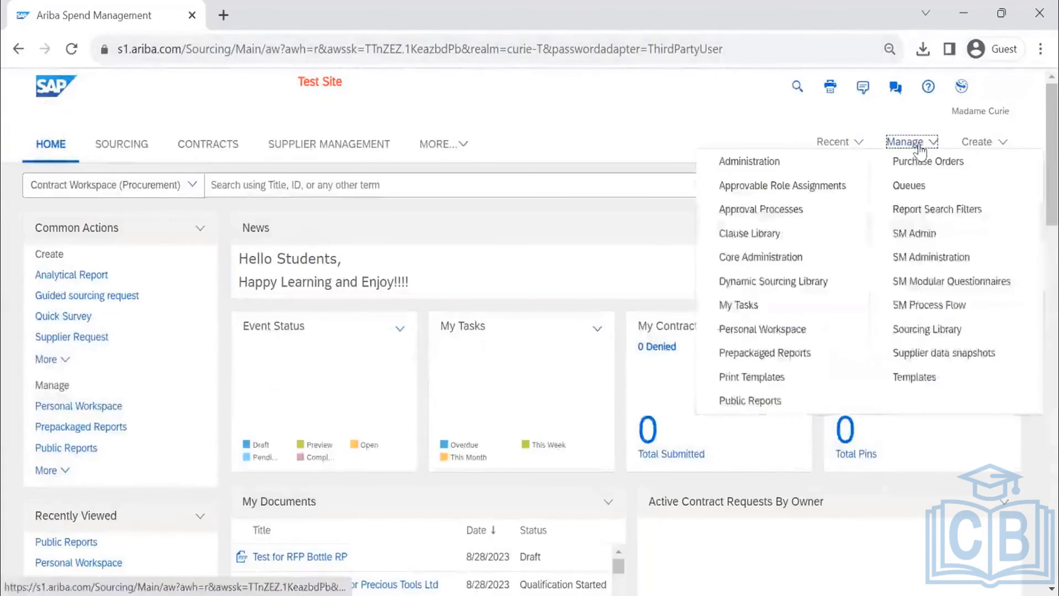
{"action": "left_click", "coordinate": [780, 331]}
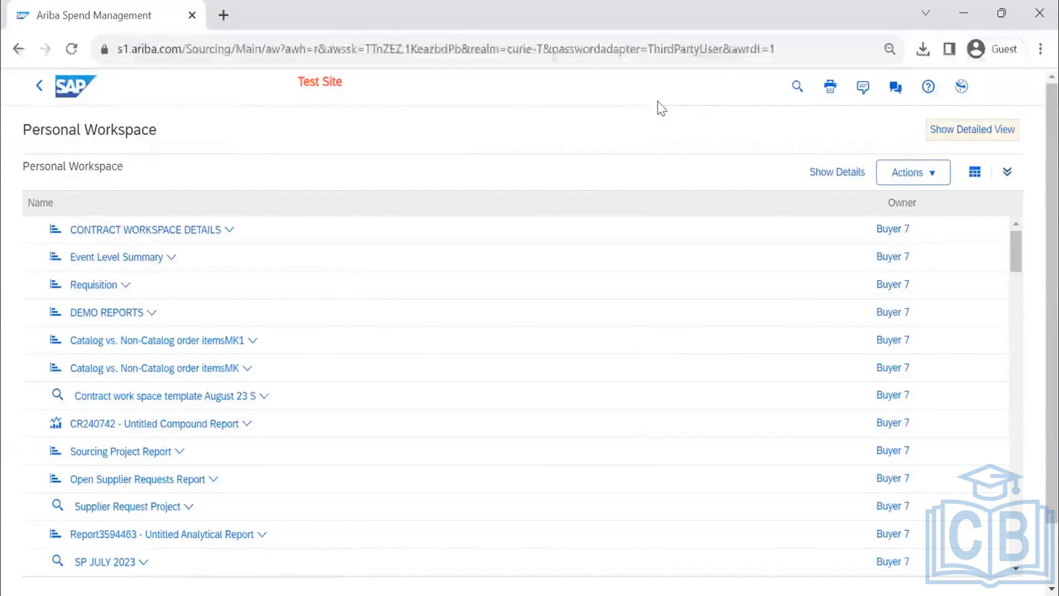
- Review the actions for the saved CONTRACT WORKSPACE DETAILS report and open its Run In Background scheduling
{"action": "left_click", "coordinate": [229, 231]}
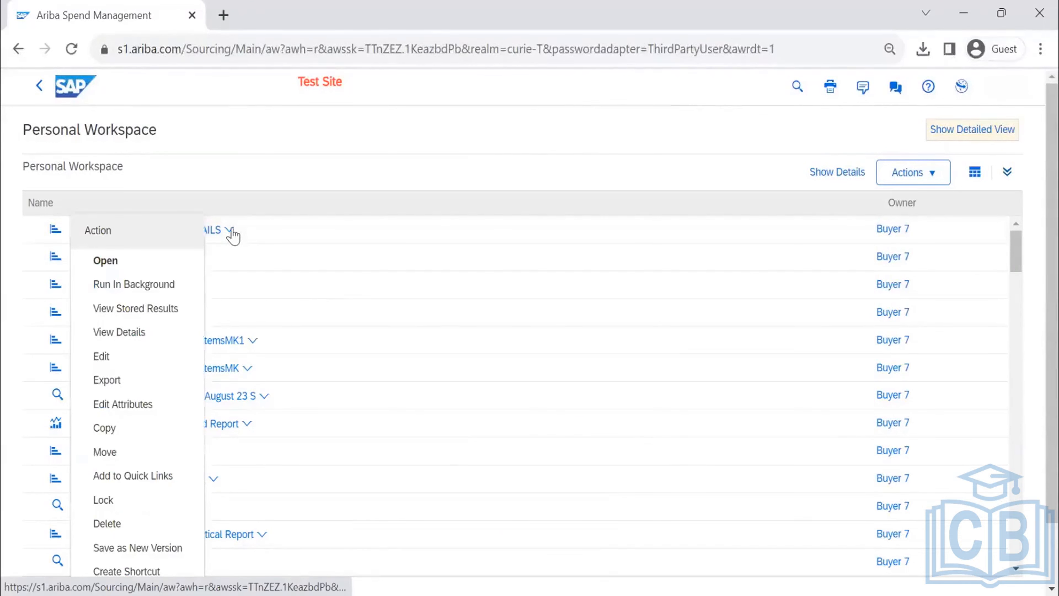
{"action": "left_click", "coordinate": [322, 165]}
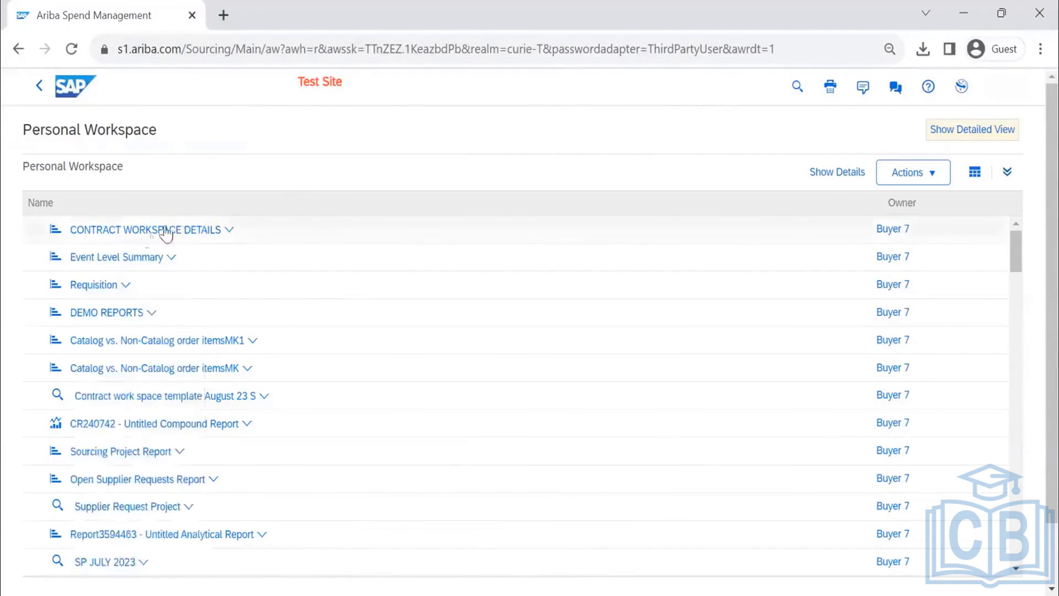
{"action": "left_click", "coordinate": [229, 231]}
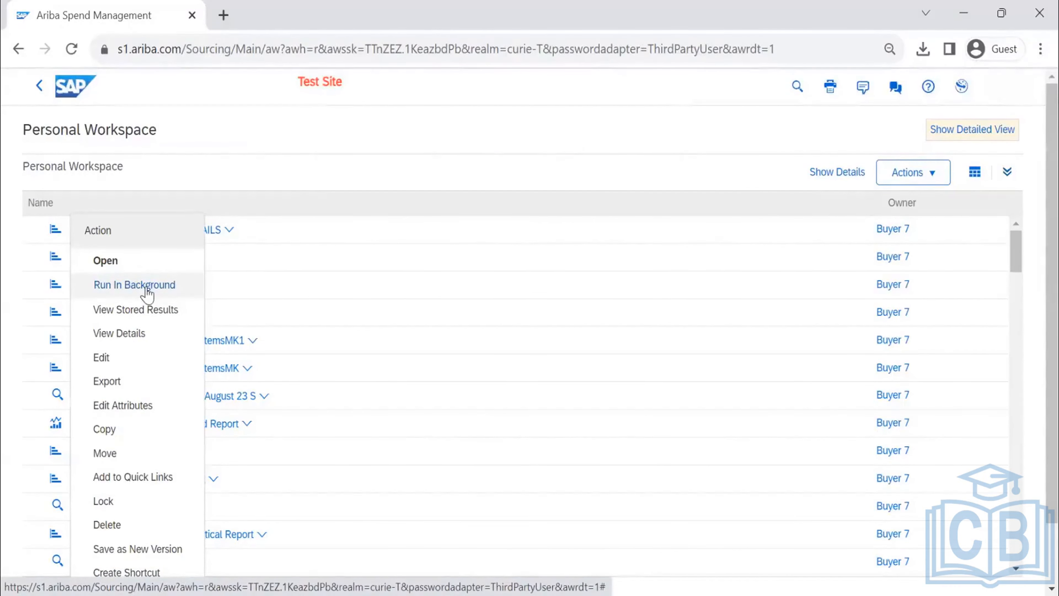
{"action": "left_click", "coordinate": [134, 285]}
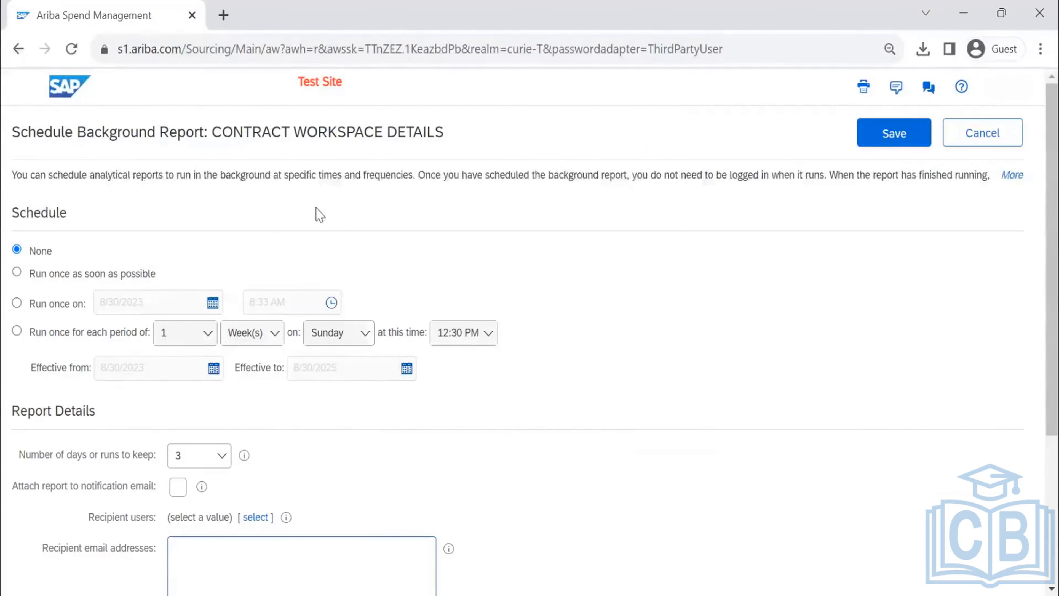
- Try the one-time schedules: run once as soon as possible, and run once on 8/31/2023 at 1:00 AM
{"action": "scroll", "coordinate": [231, 230], "scroll_direction": "down", "scroll_amount": 2}
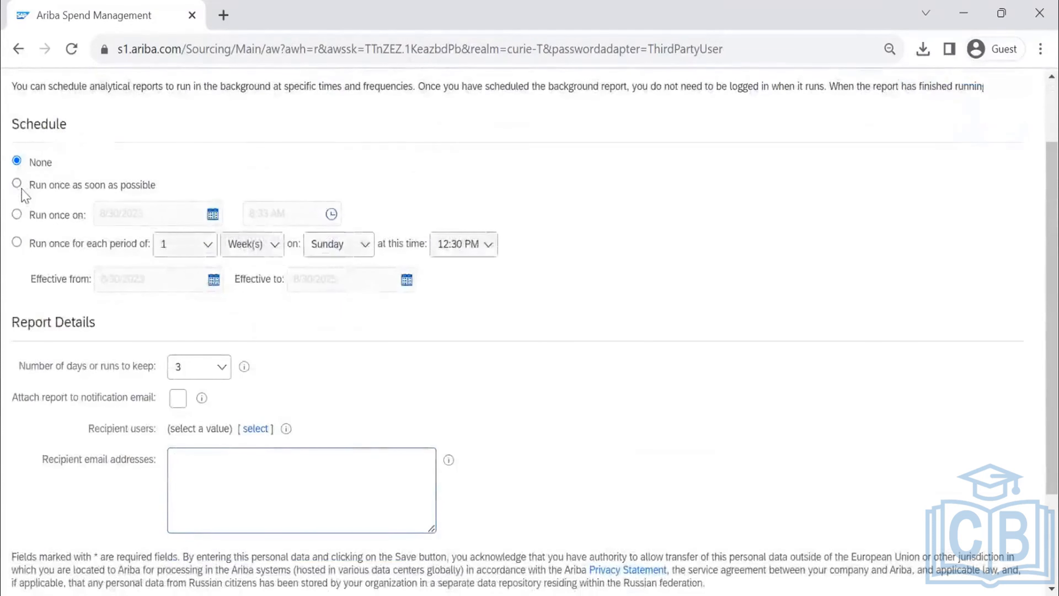
{"action": "left_click", "coordinate": [17, 184]}
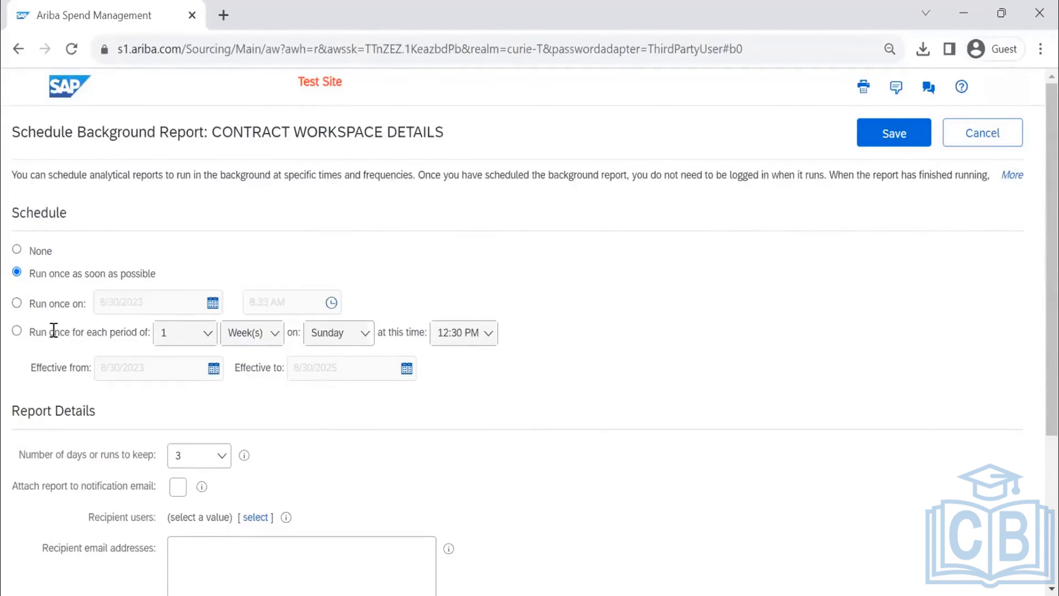
{"action": "left_click", "coordinate": [16, 303]}
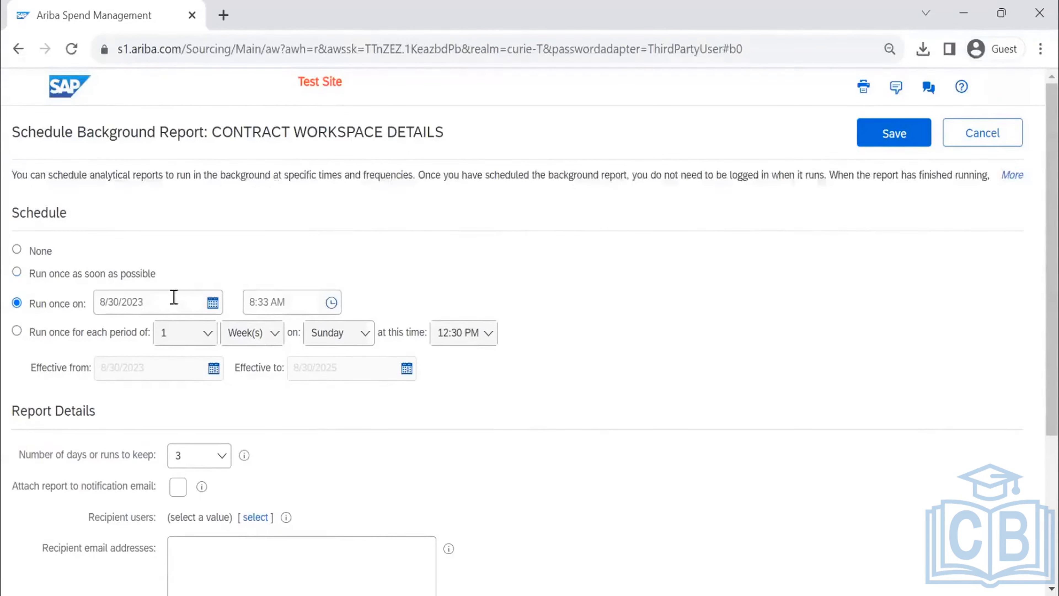
{"action": "left_click", "coordinate": [332, 303]}
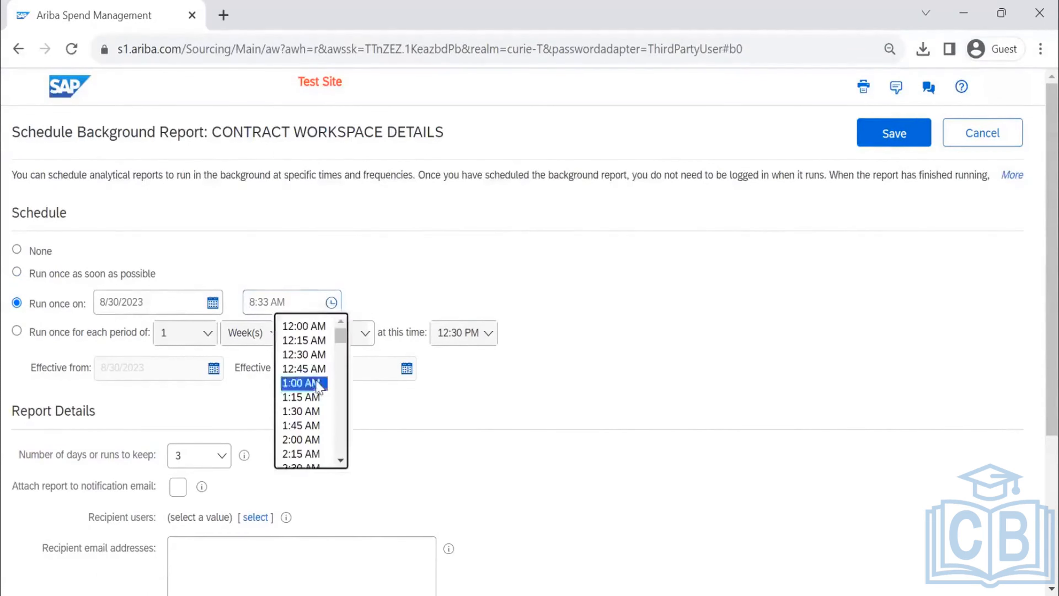
{"action": "left_click", "coordinate": [303, 382]}
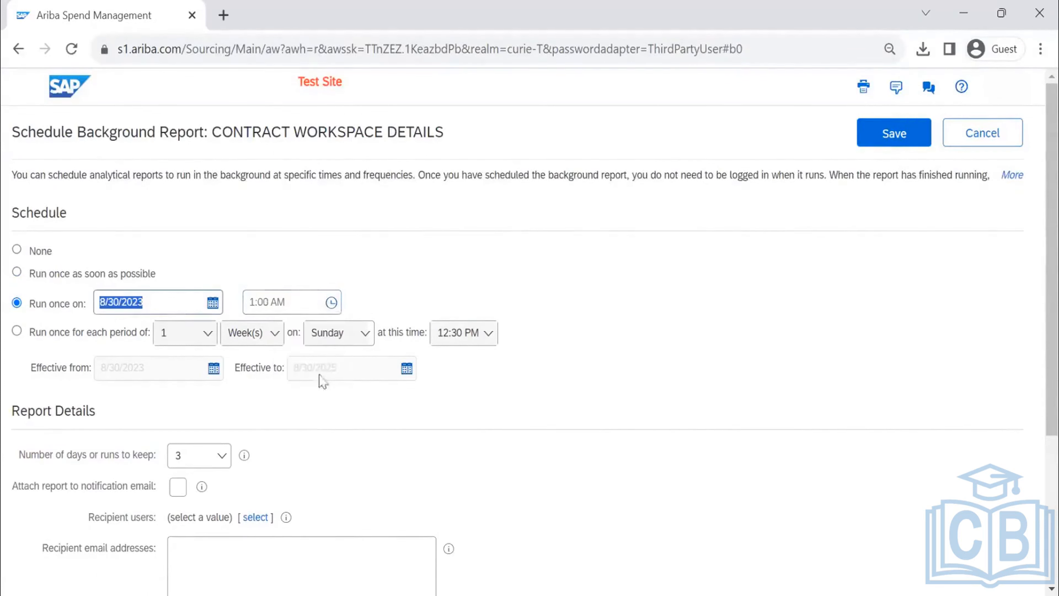
{"action": "left_click", "coordinate": [210, 303]}
{"action": "left_click", "coordinate": [194, 451]}
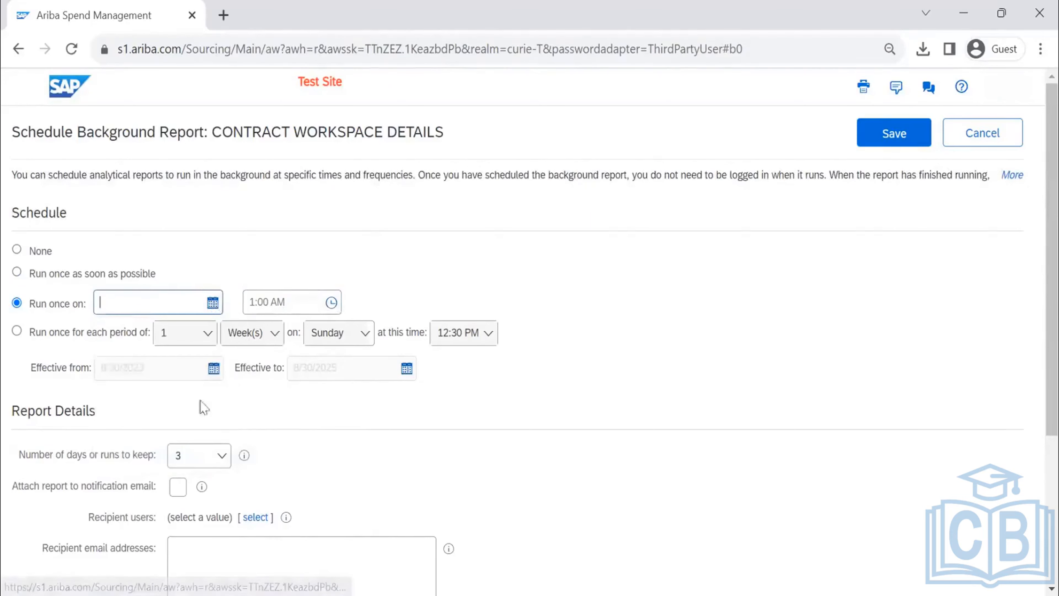
{"action": "scroll", "coordinate": [142, 455], "scroll_direction": "down", "scroll_amount": 5}
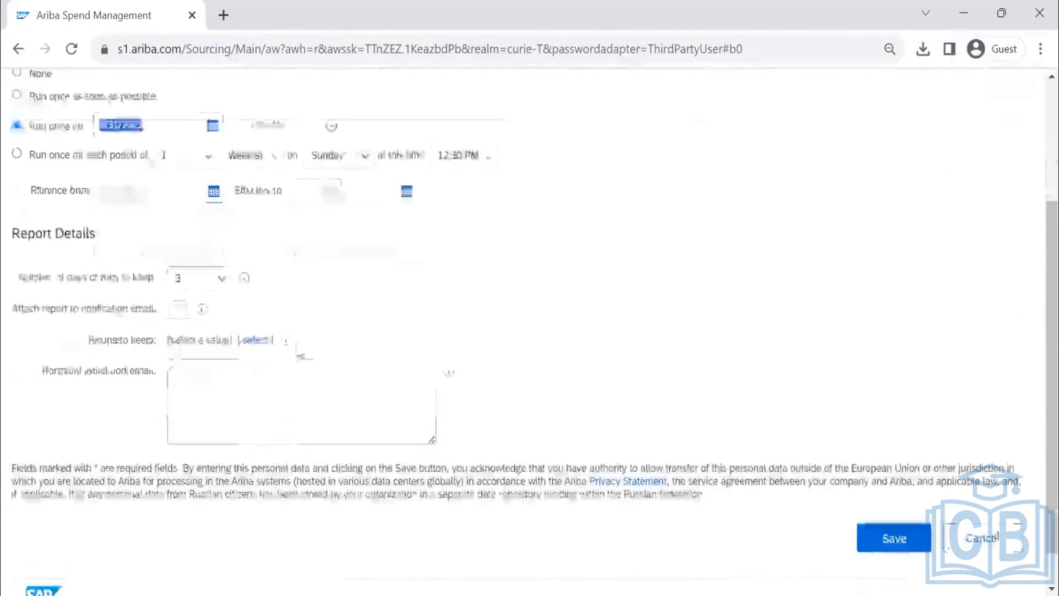
- Set the background report to recur with a period of 1 Month(s)
{"action": "scroll", "coordinate": [302, 355], "scroll_direction": "up", "scroll_amount": 5}
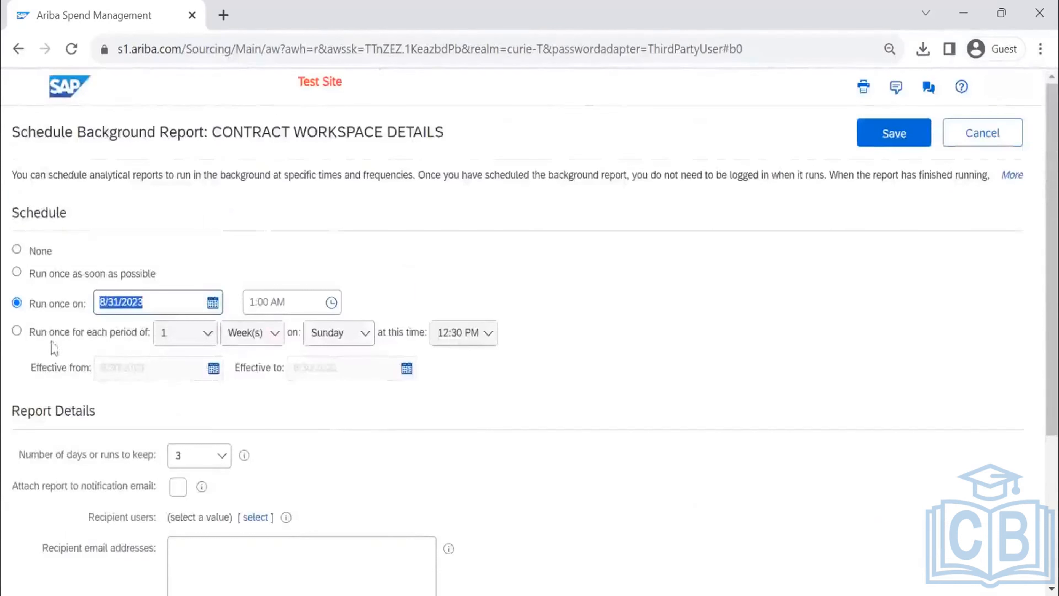
{"action": "left_click", "coordinate": [16, 331]}
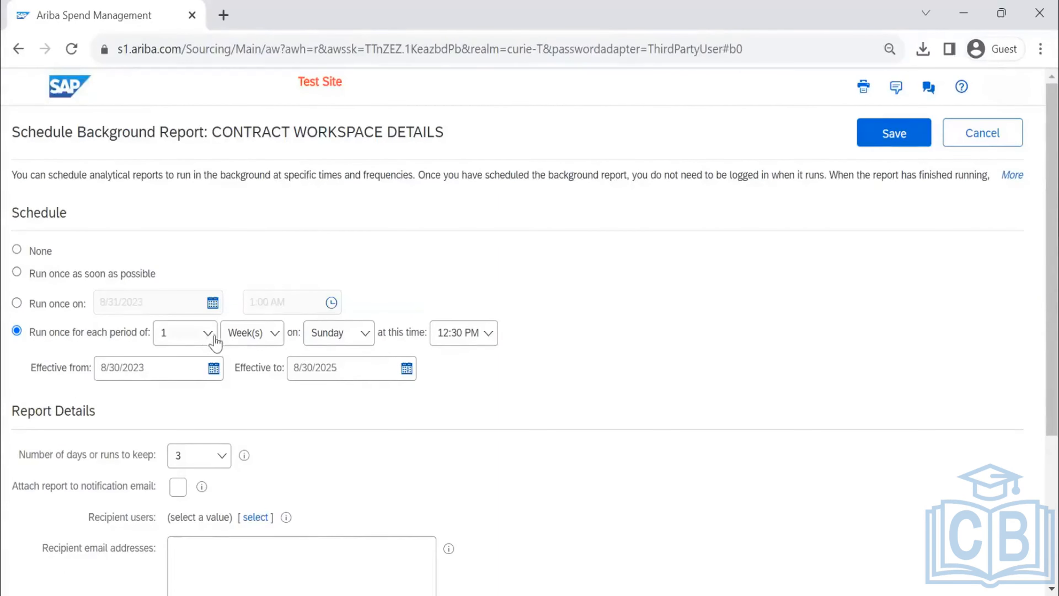
{"action": "left_click", "coordinate": [249, 338]}
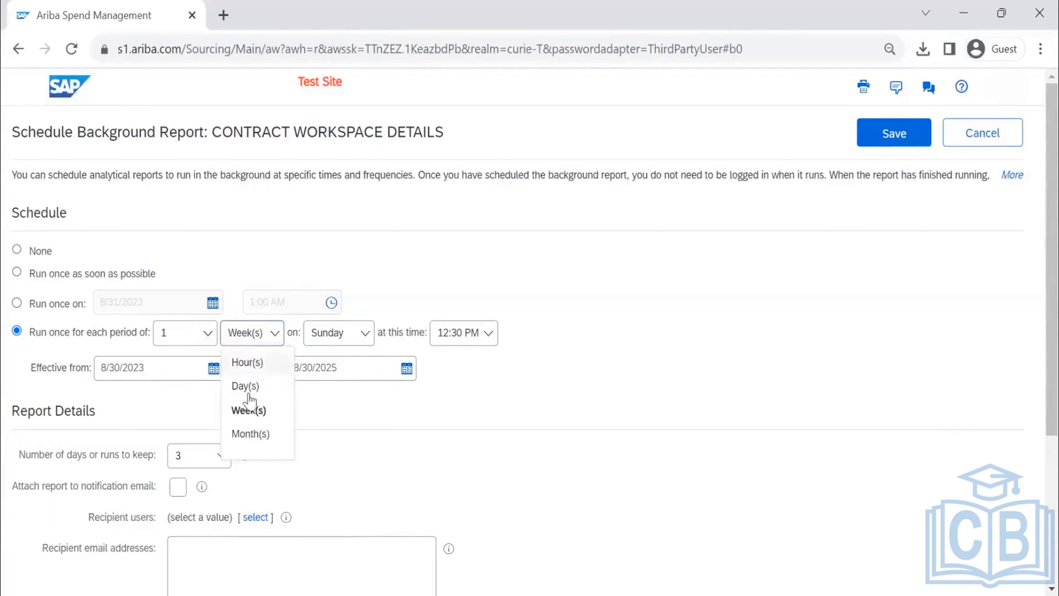
{"action": "left_click", "coordinate": [258, 434]}
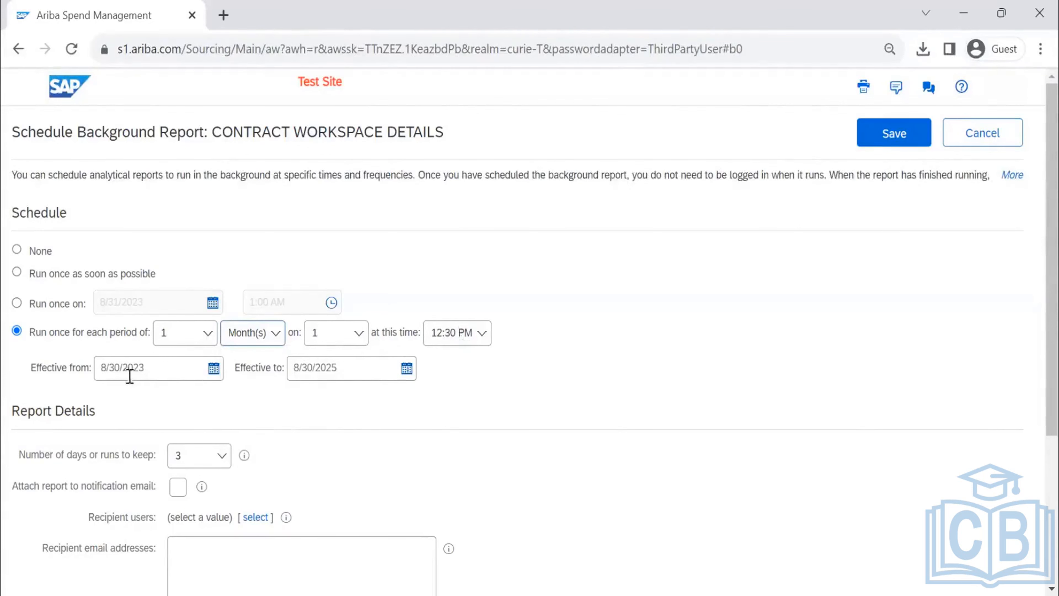
{"action": "scroll", "coordinate": [533, 369], "scroll_direction": "down", "scroll_amount": 1}
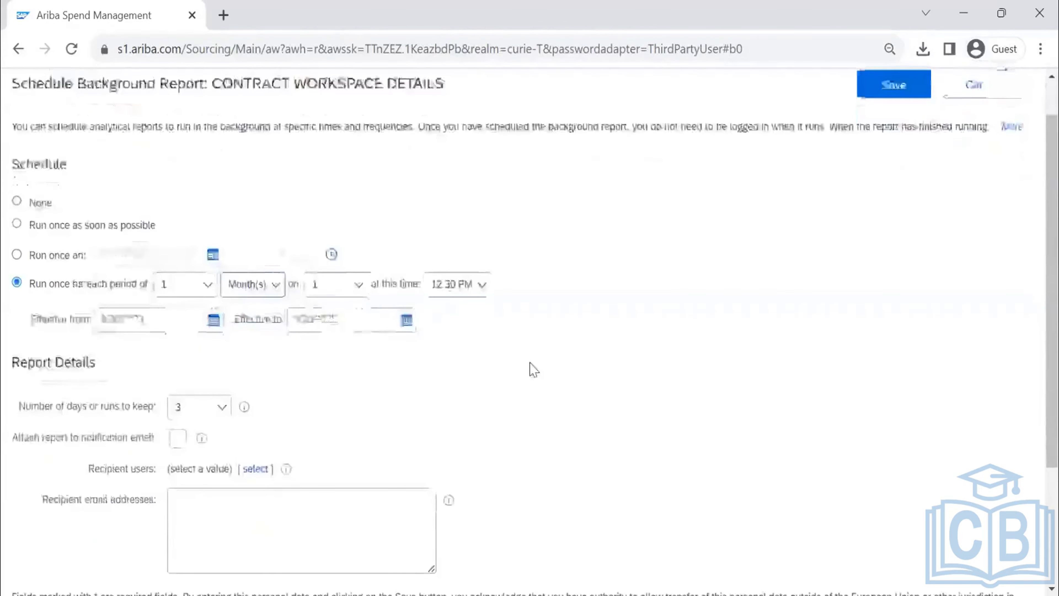
- Attach the report to the notification email and add Buyer 7 as a recipient user of the background report
{"action": "scroll", "coordinate": [534, 369], "scroll_direction": "down", "scroll_amount": 1}
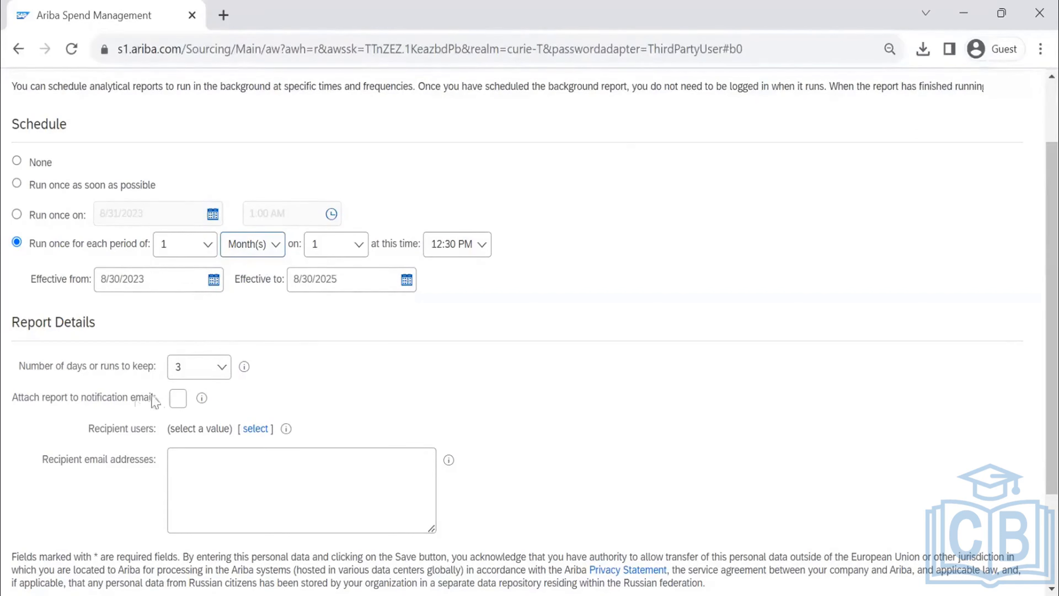
{"action": "left_click", "coordinate": [179, 400]}
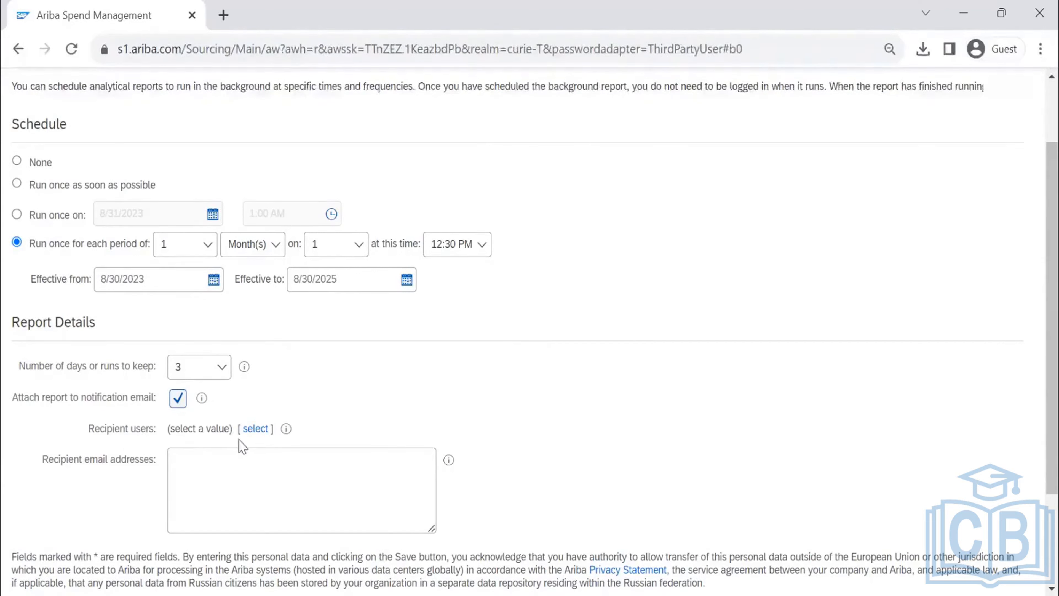
{"action": "left_click", "coordinate": [255, 430]}
{"action": "type", "text": "BU"}
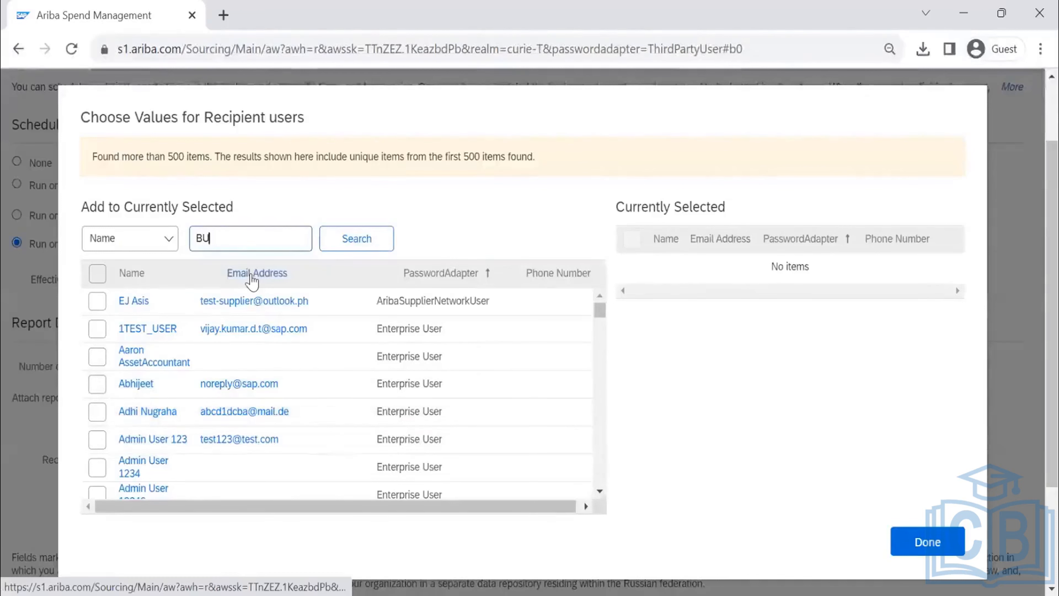
{"action": "type", "text": "YER7"}
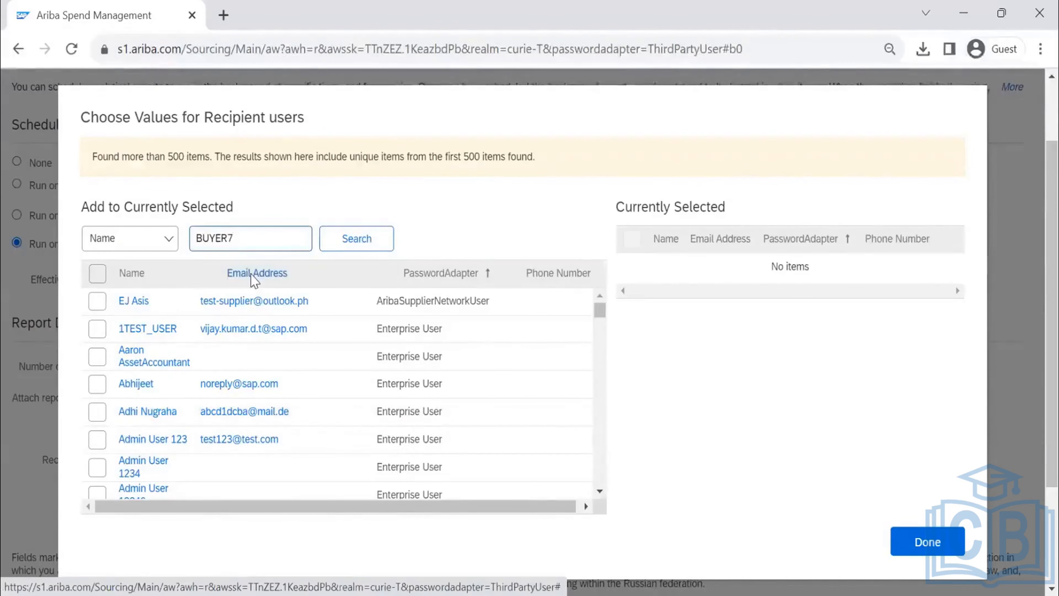
{"action": "key", "text": "Return"}
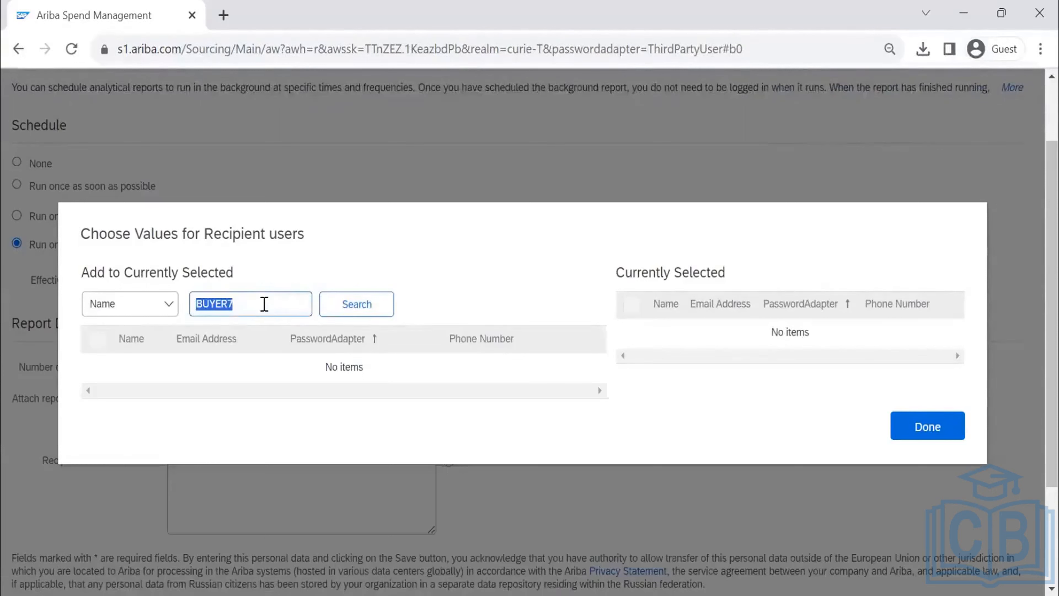
{"action": "left_click", "coordinate": [264, 304]}
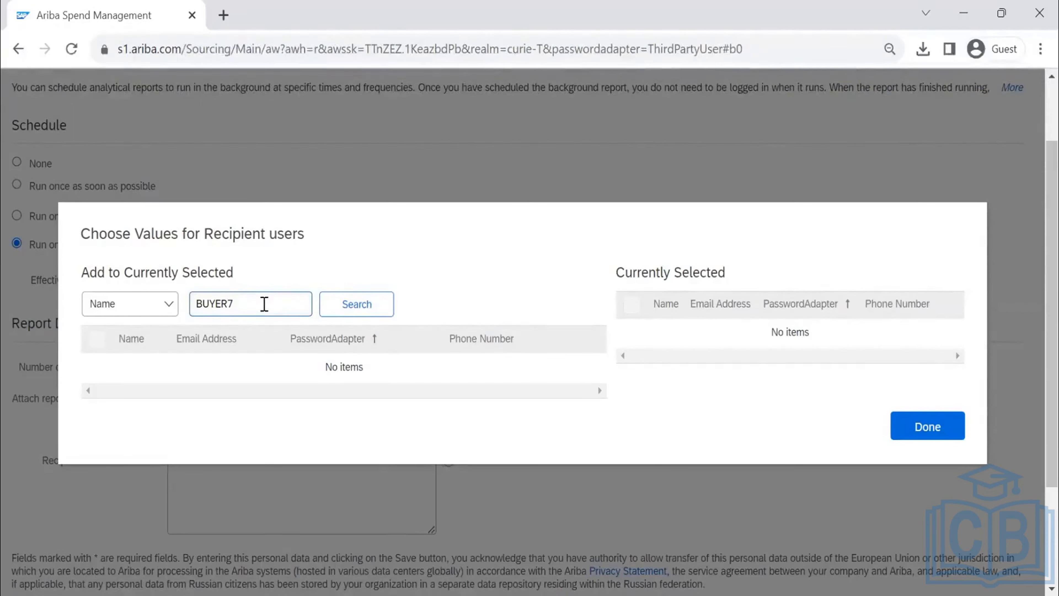
{"action": "key", "text": "Return"}
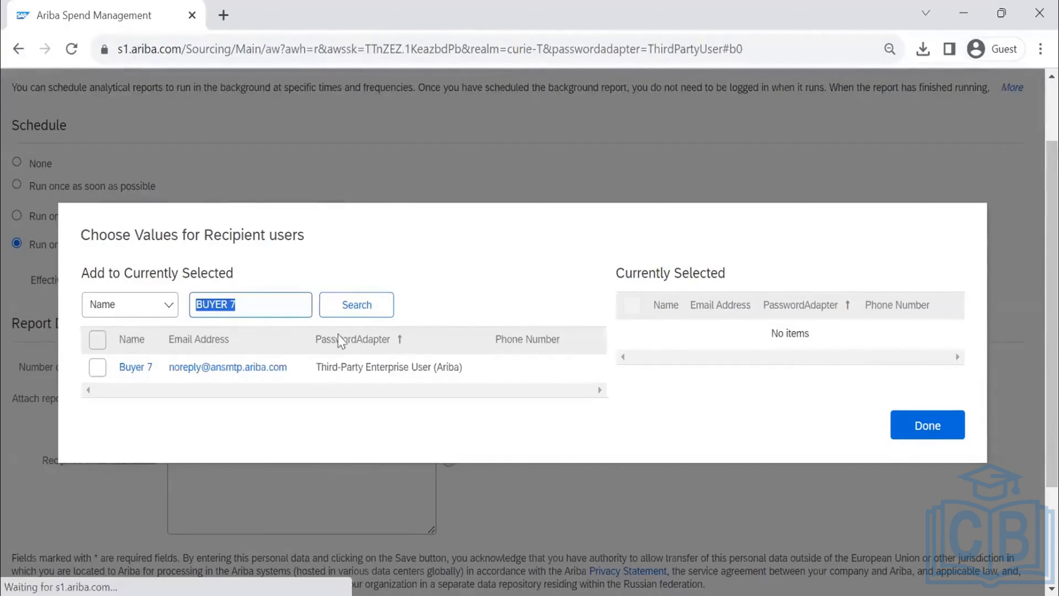
{"action": "left_click", "coordinate": [103, 367]}
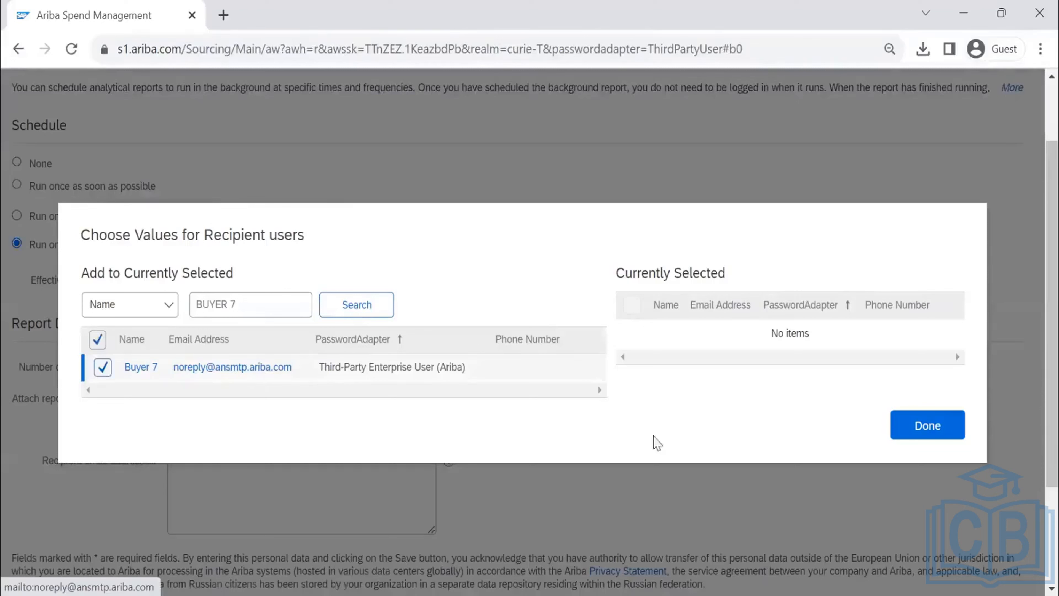
{"action": "left_click", "coordinate": [930, 426]}
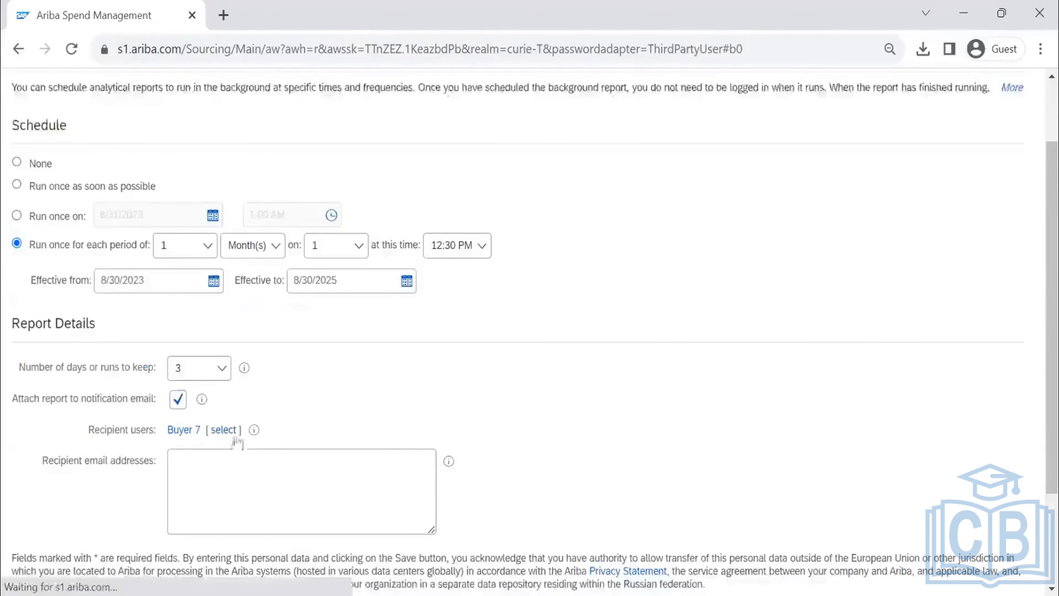
- Enter two recipient email addresses for the background report notifications
{"action": "scroll", "coordinate": [234, 436], "scroll_direction": "down", "scroll_amount": 2}
{"action": "left_click", "coordinate": [222, 392]}
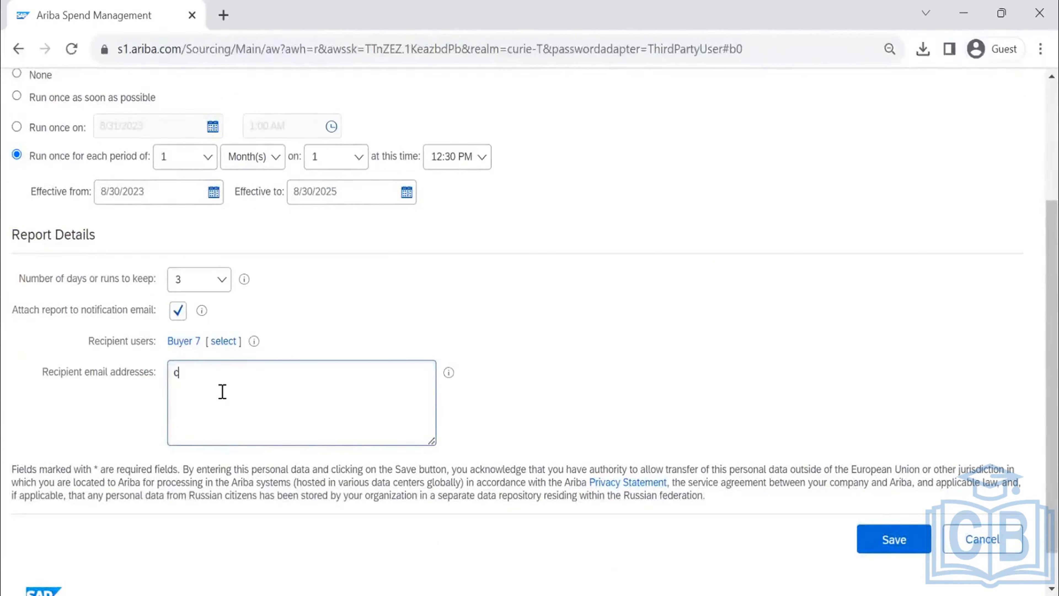
{"action": "key", "text": "ctrl+v"}
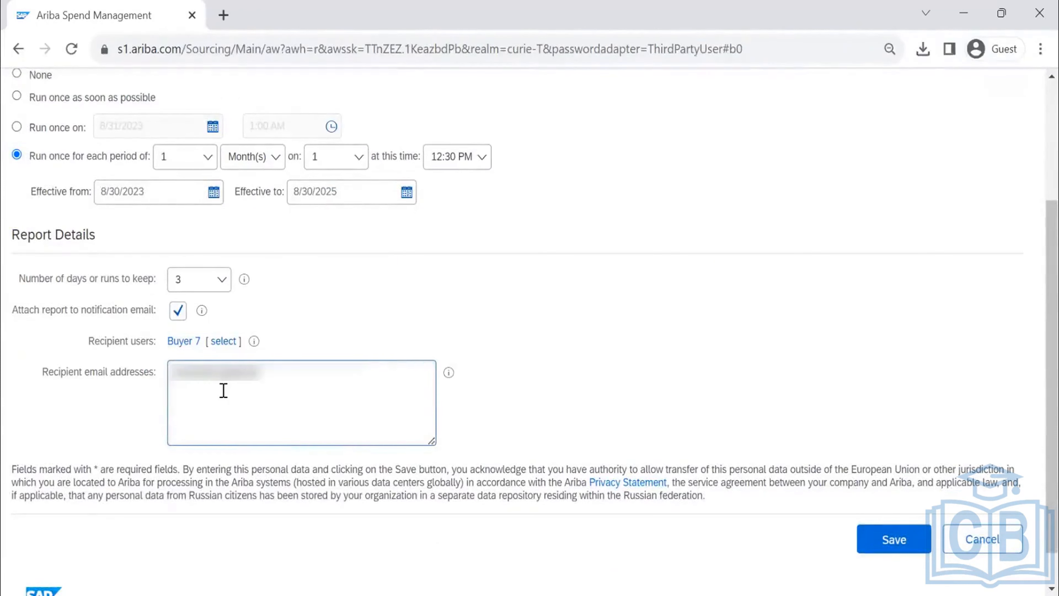
{"action": "type", "text": ".com"}
{"action": "mouse_move", "coordinate": [449, 373]}
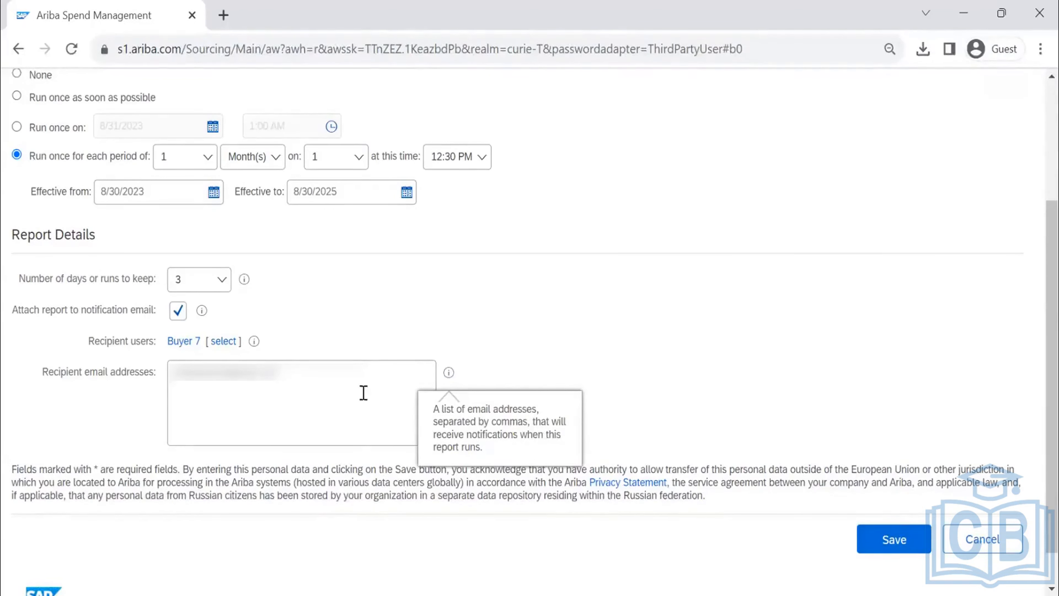
{"action": "left_click", "coordinate": [347, 383]}
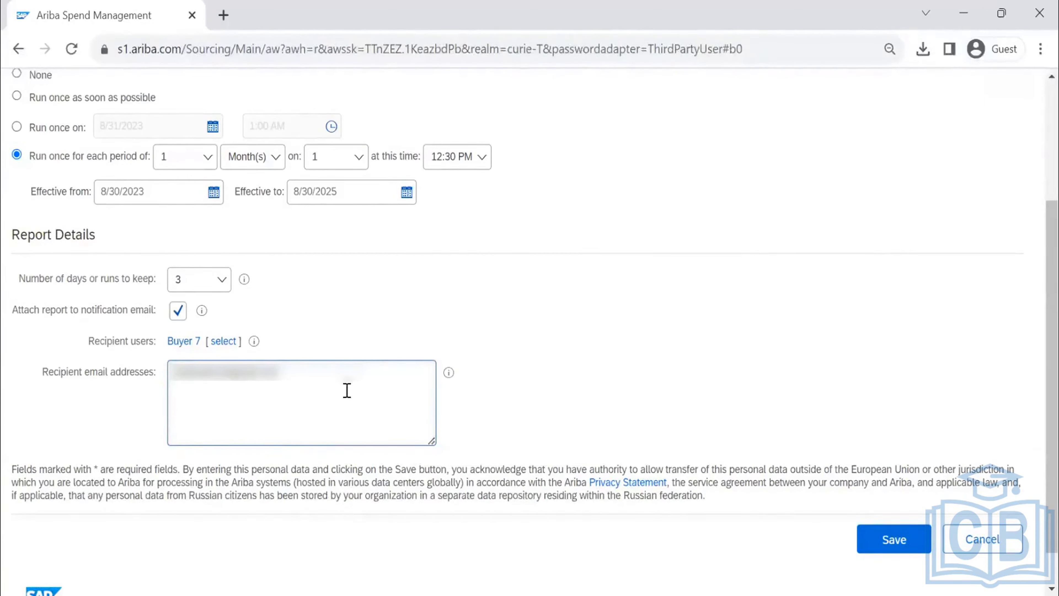
{"action": "type", "text": "..."}
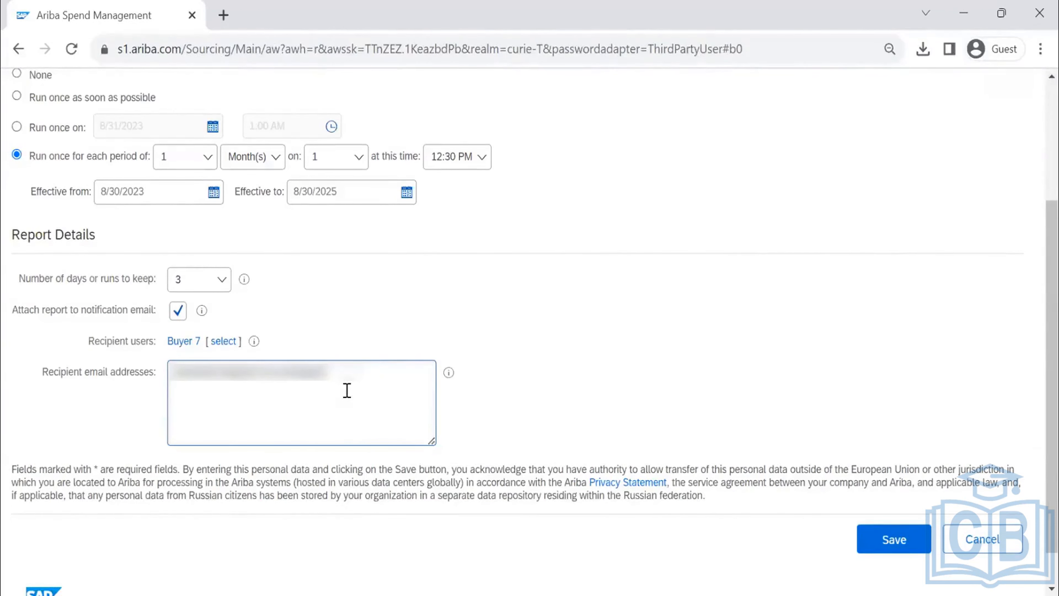
{"action": "type", "text": "..."}
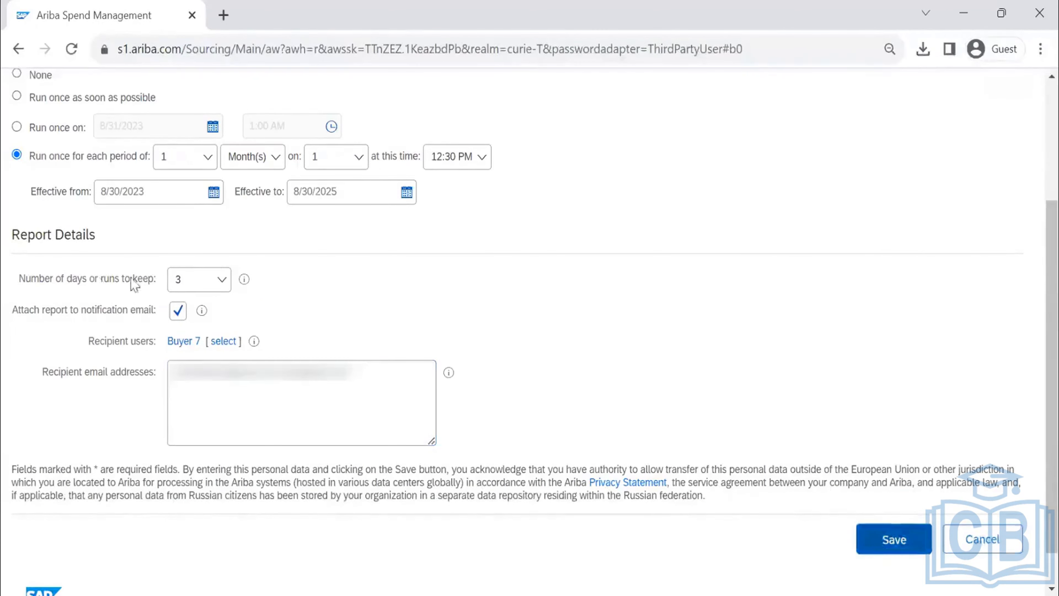
- Try to save the CONTRACT WORKSPACE DETAILS schedule, and cancel out of the scheduling back to the Personal Workspace
{"action": "scroll", "coordinate": [230, 279], "scroll_direction": "up", "scroll_amount": 2}
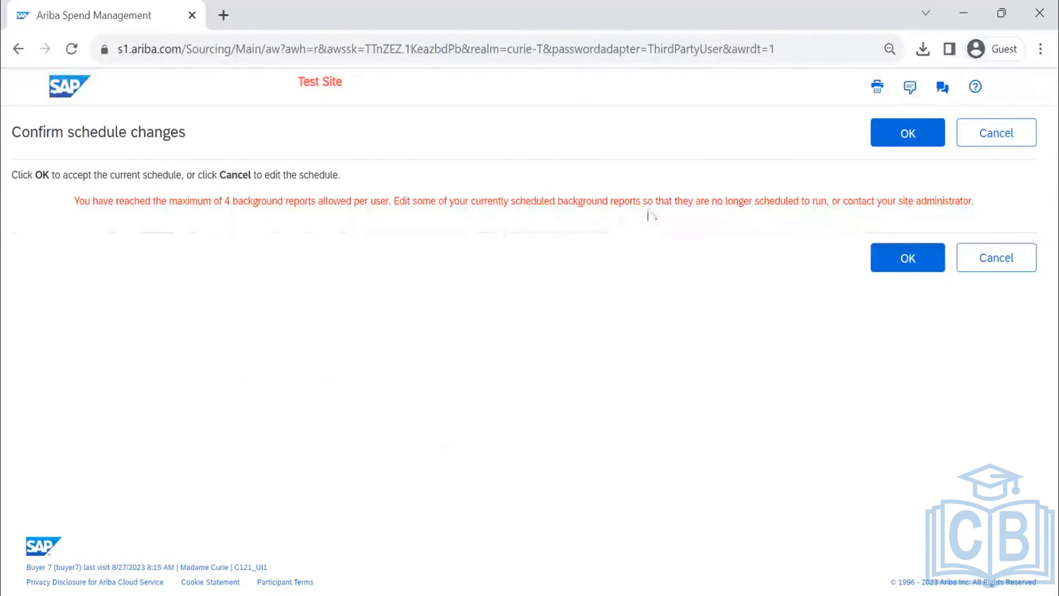
{"action": "left_click", "coordinate": [923, 144]}
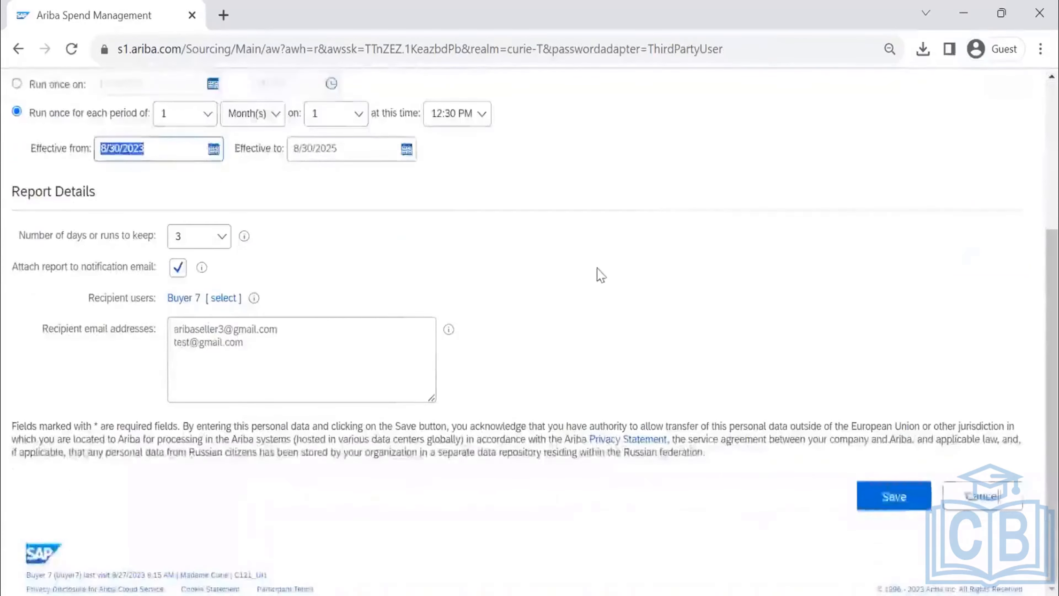
{"action": "scroll", "coordinate": [600, 276], "scroll_direction": "up", "scroll_amount": 5}
{"action": "left_click", "coordinate": [911, 140]}
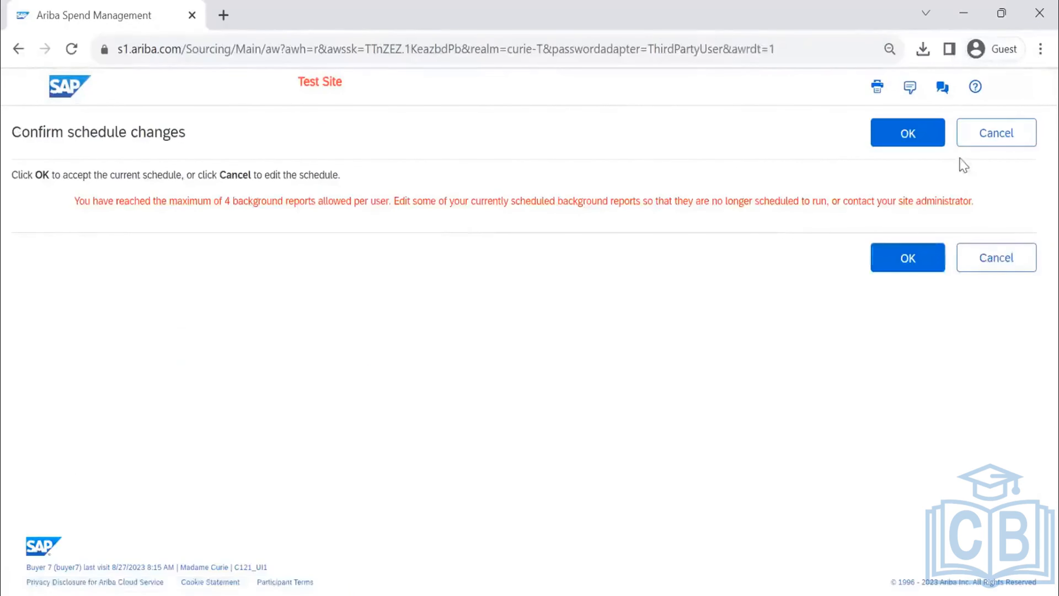
{"action": "left_click", "coordinate": [982, 139]}
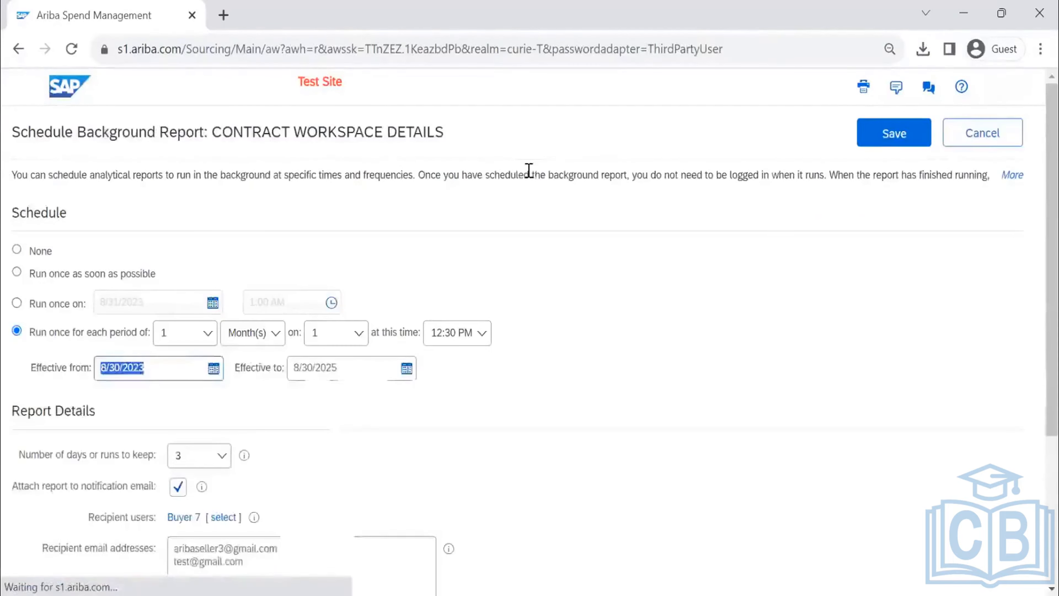
{"action": "left_click", "coordinate": [985, 136]}
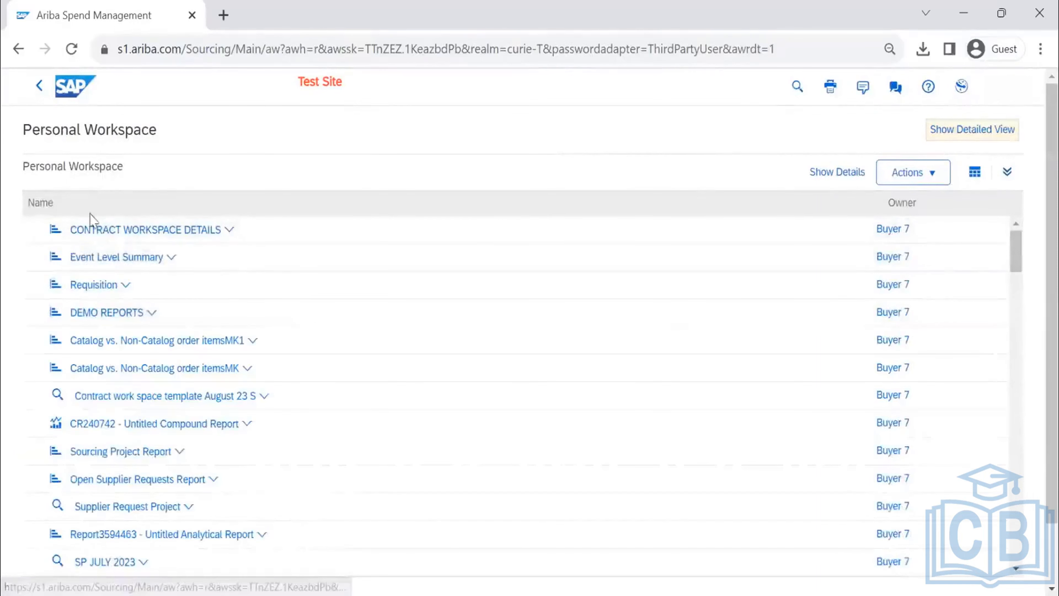
- Return to the home page and open Scheduled Reports under Reporting Manager in Administration
{"action": "left_click", "coordinate": [84, 98]}
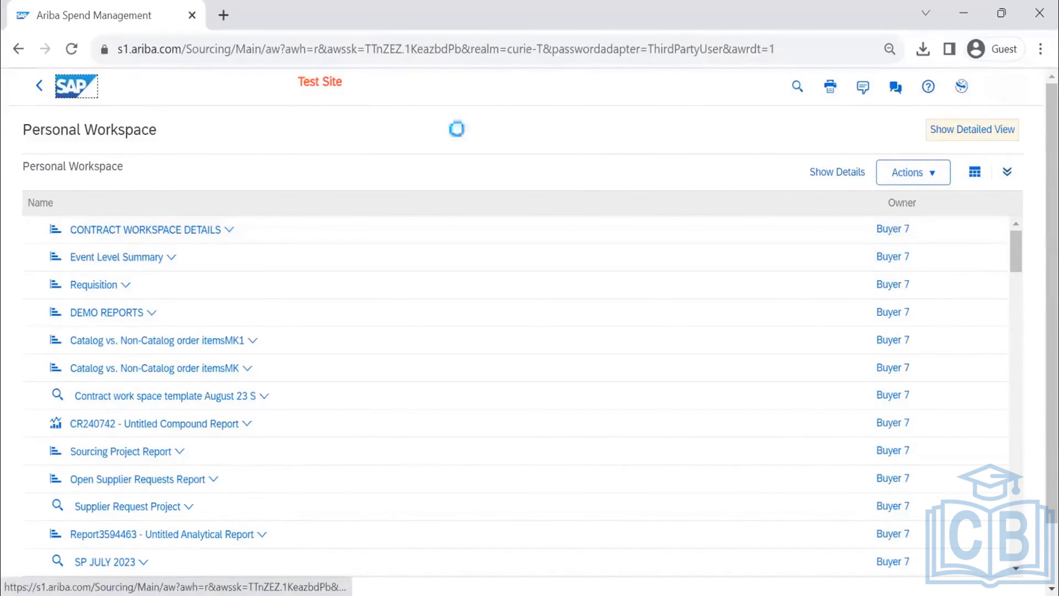
{"action": "left_click", "coordinate": [911, 144]}
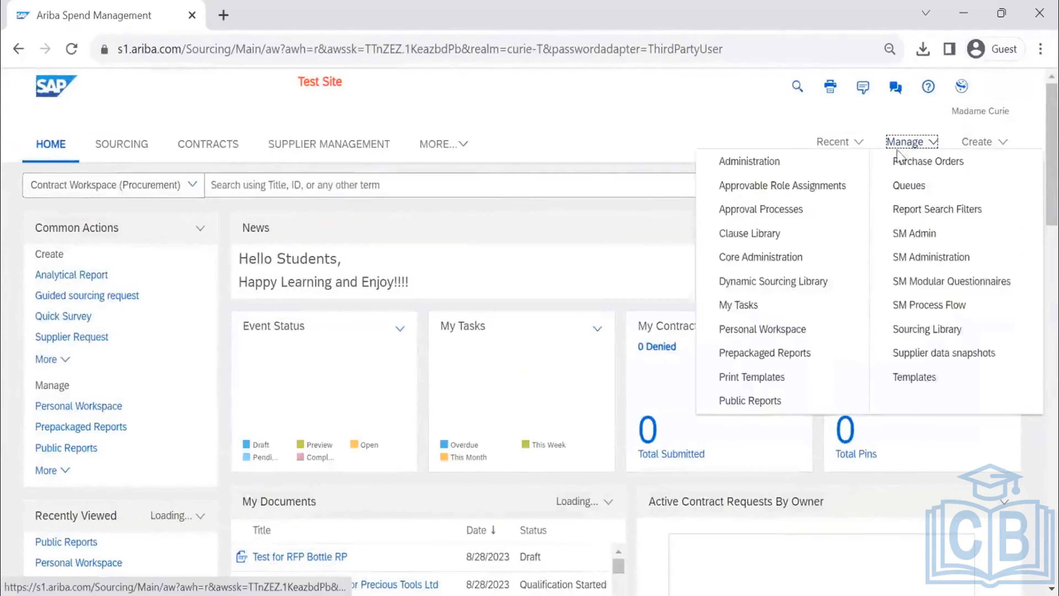
{"action": "left_click", "coordinate": [781, 165]}
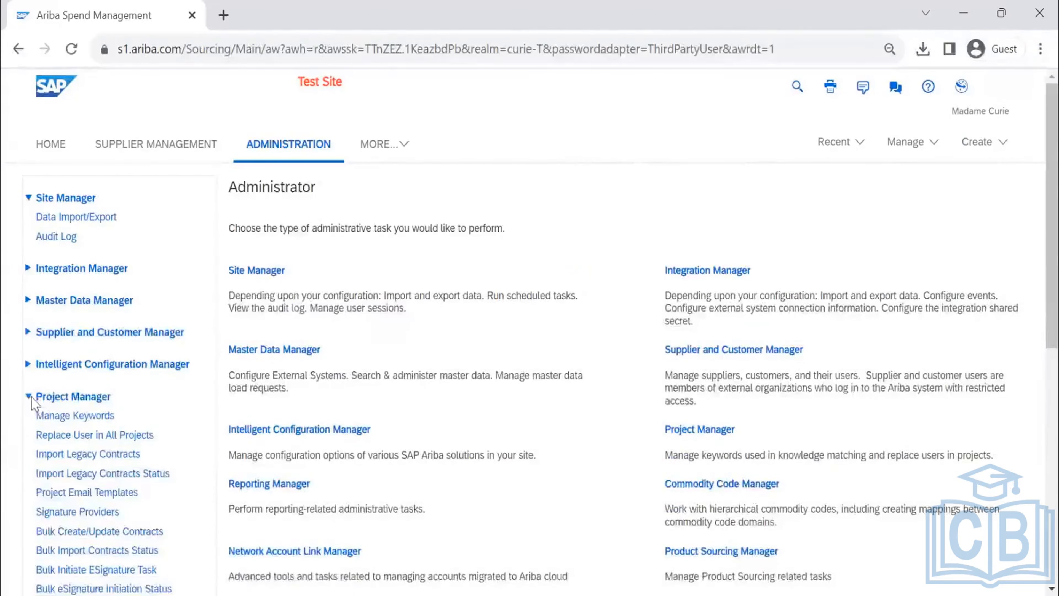
{"action": "left_click", "coordinate": [28, 397]}
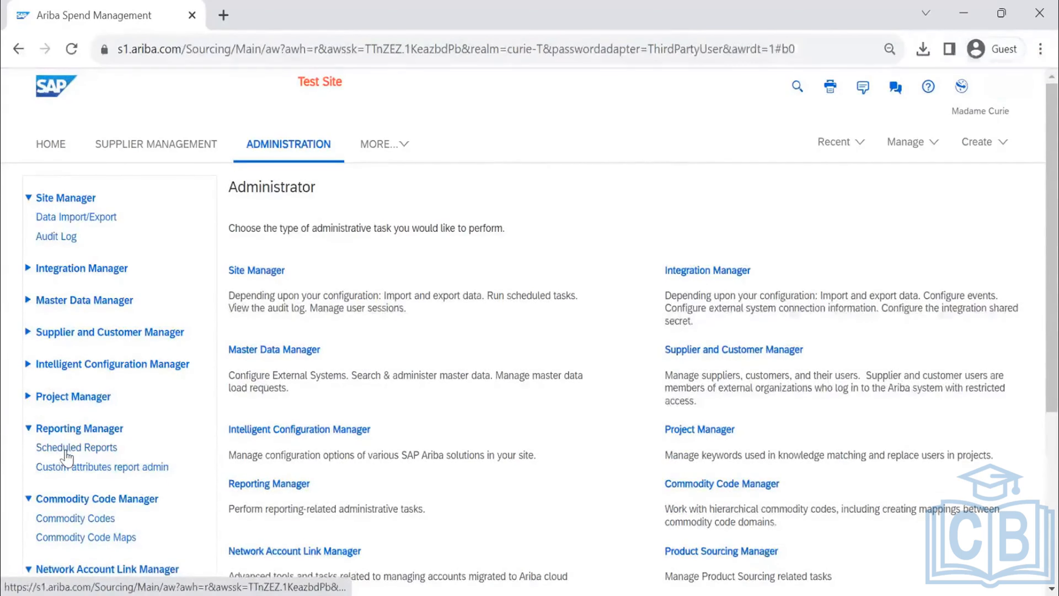
{"action": "left_click", "coordinate": [67, 451]}
{"action": "scroll", "coordinate": [598, 319], "scroll_direction": "down", "scroll_amount": 4}
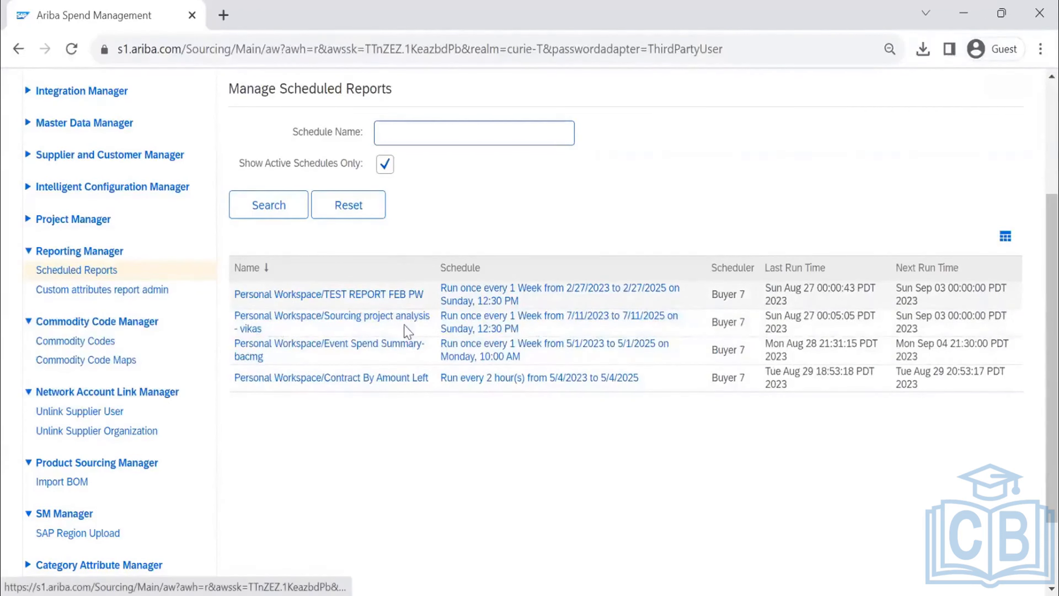
- Set the TEST REPORT FEB PW schedule to None, clear its recipient email addresses, and save and confirm the changes
{"action": "left_click", "coordinate": [510, 298]}
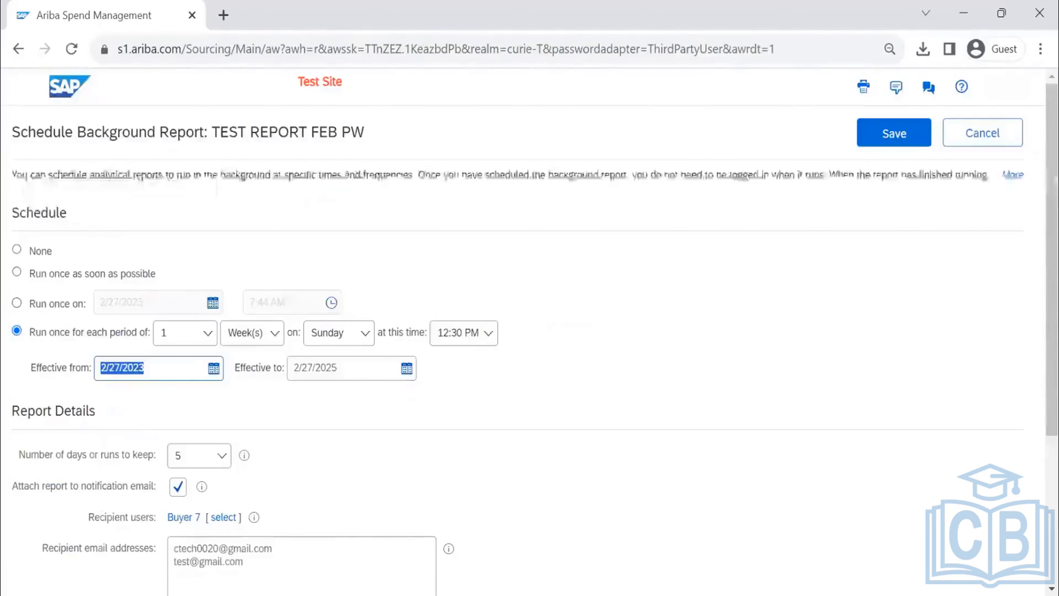
{"action": "left_click", "coordinate": [17, 251]}
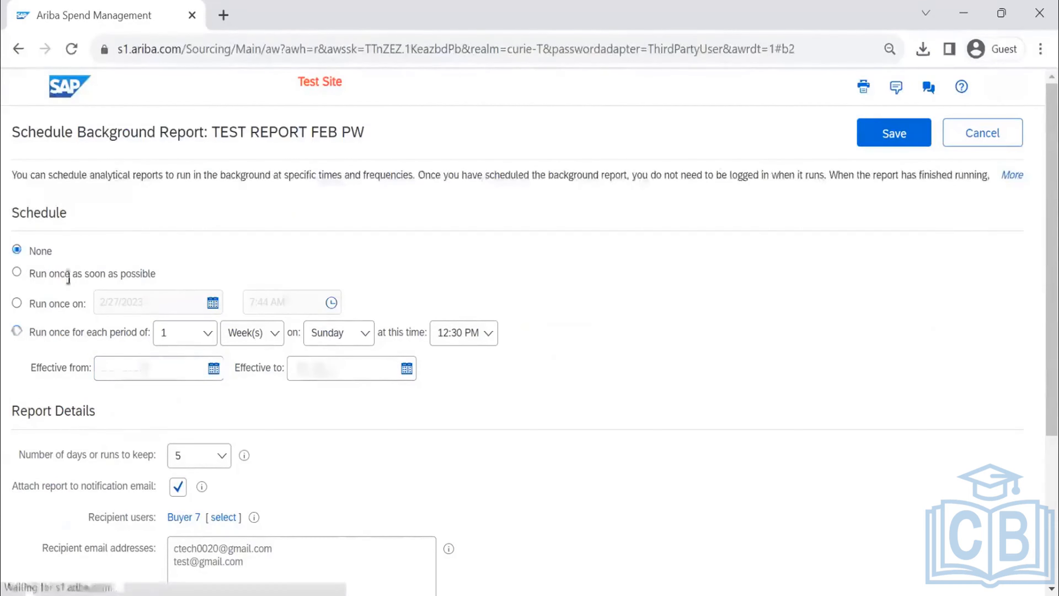
{"action": "scroll", "coordinate": [317, 288], "scroll_direction": "down", "scroll_amount": 5}
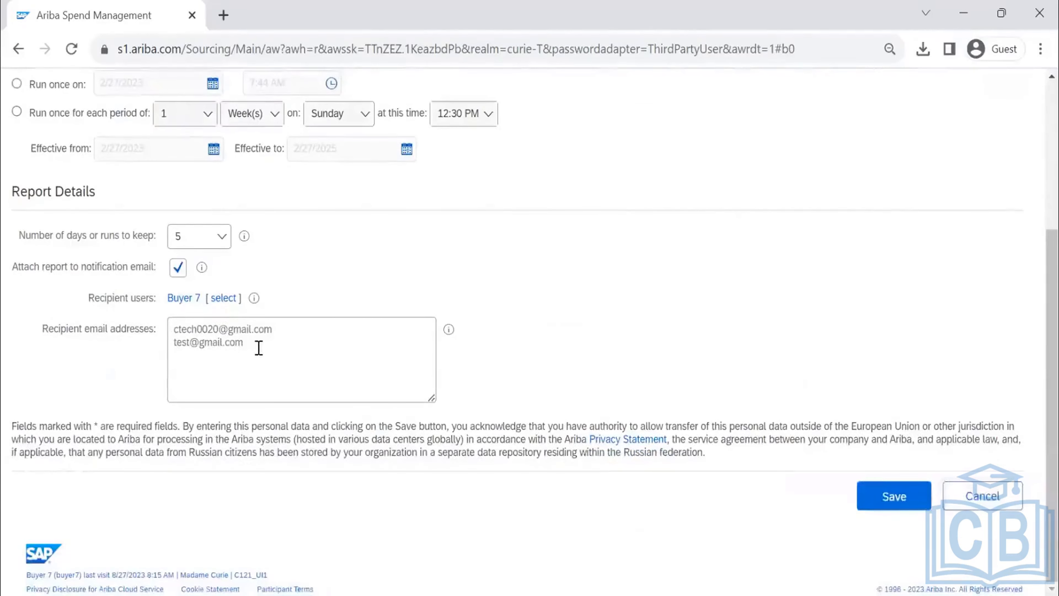
{"action": "left_click_drag", "start_coordinate": [255, 347], "coordinate": [161, 330]}
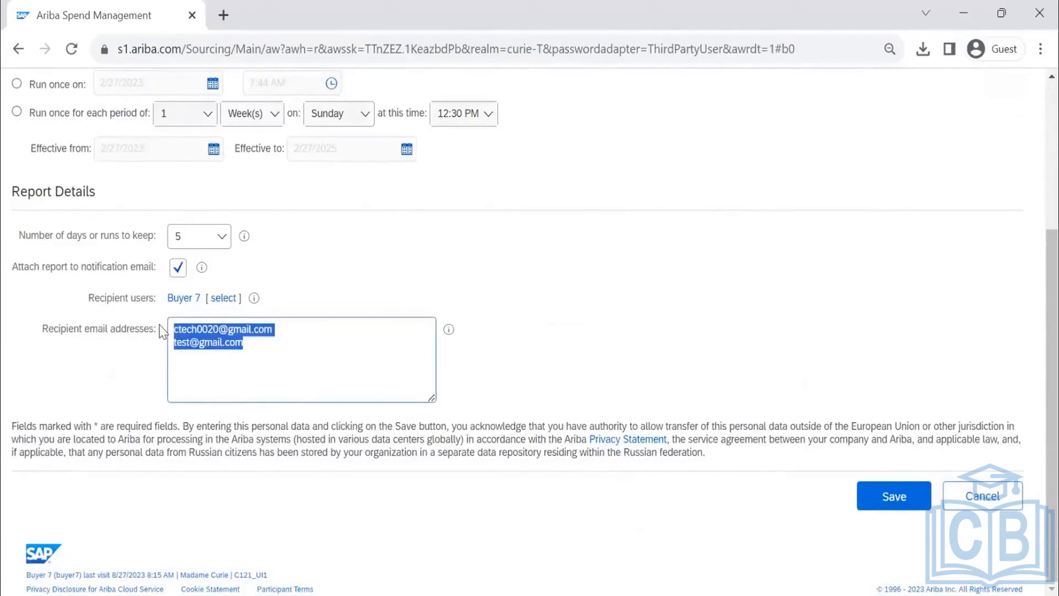
{"action": "key", "text": "BackSpace"}
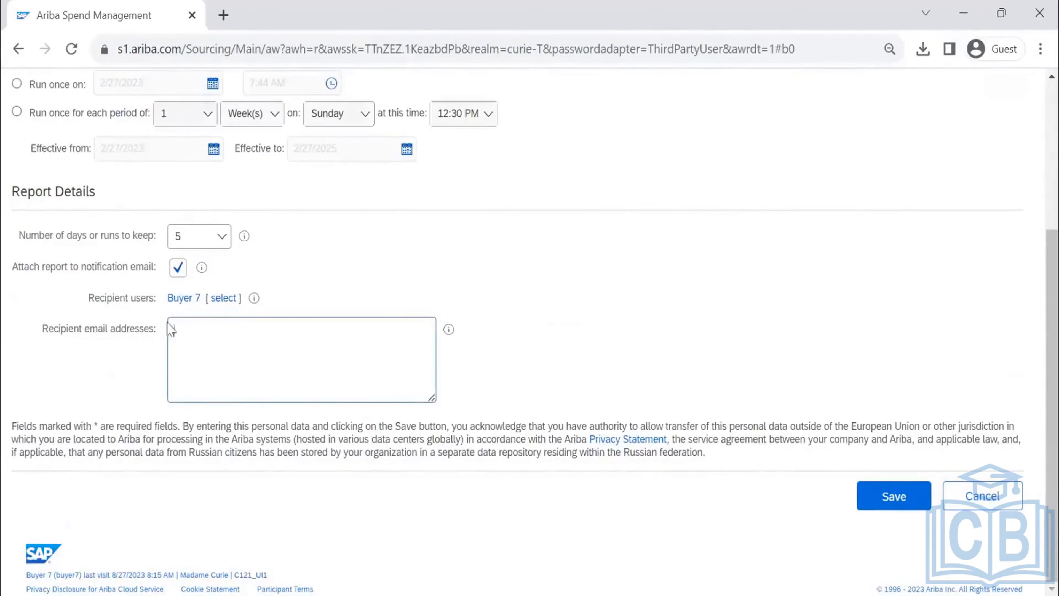
{"action": "left_click", "coordinate": [171, 269]}
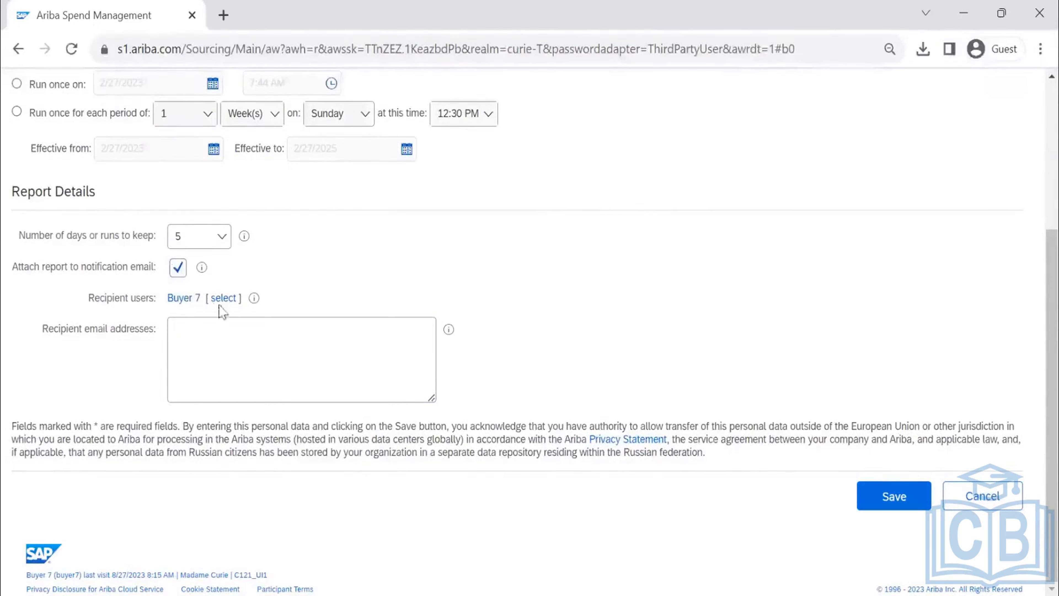
{"action": "left_click", "coordinate": [178, 275]}
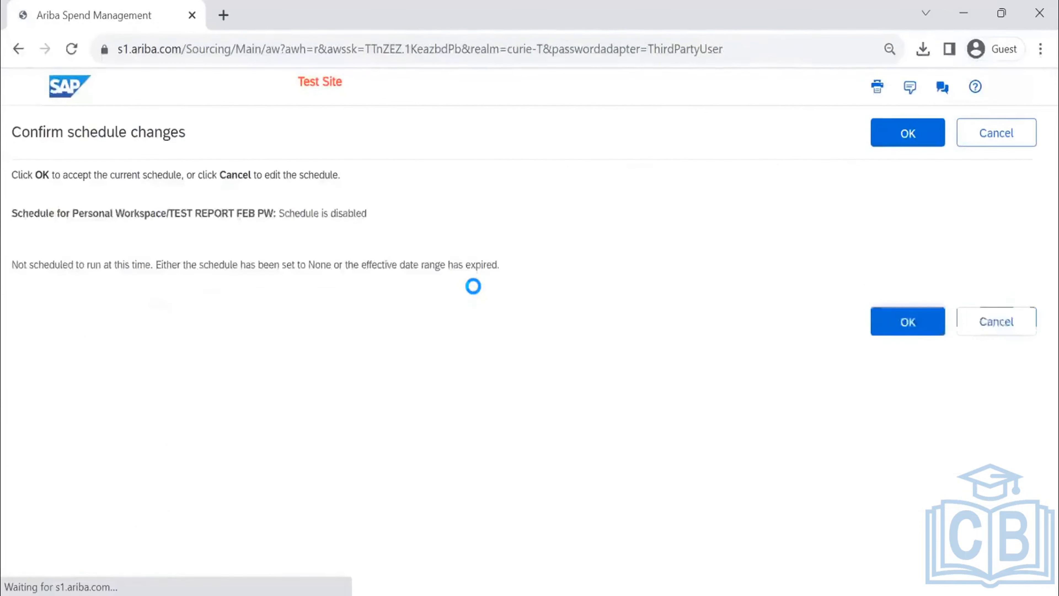
{"action": "left_click", "coordinate": [901, 134]}
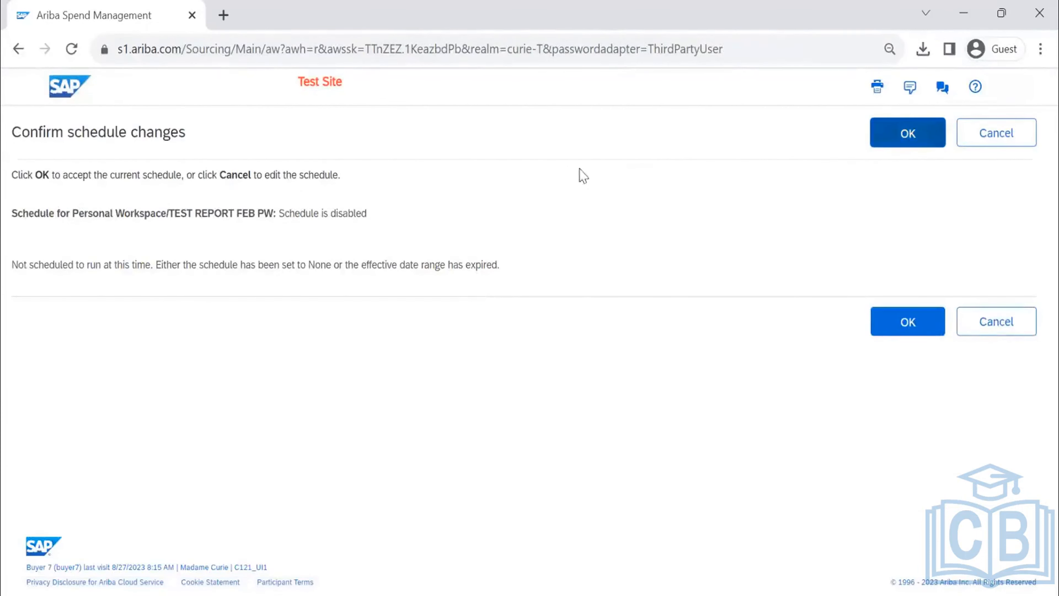
{"action": "left_click", "coordinate": [934, 133]}
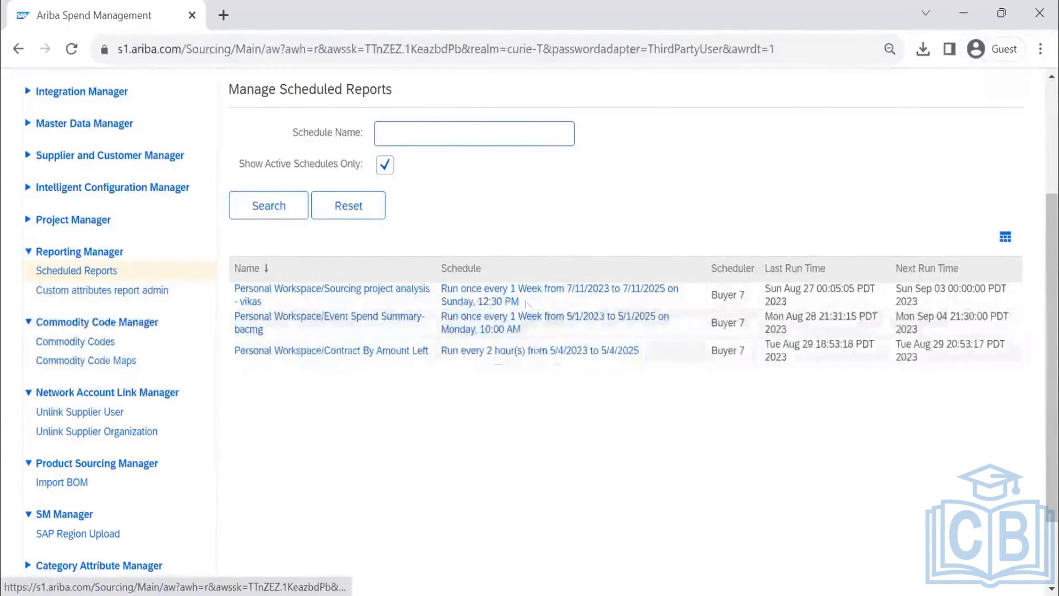
- Open the stored results of the scheduled Event Spend Summary- bacmg report
{"action": "left_click", "coordinate": [387, 325]}
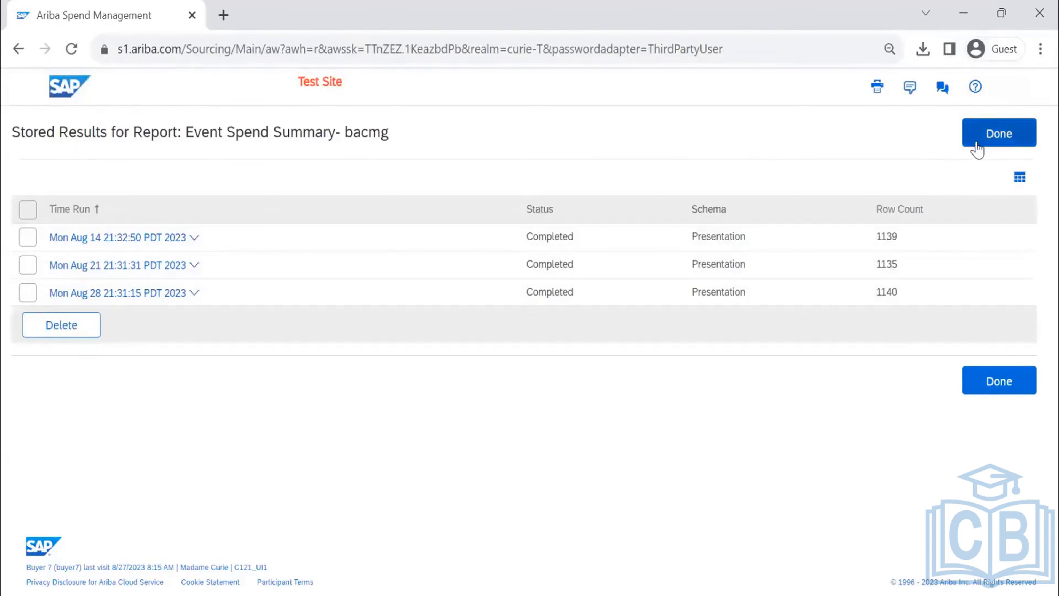
- Review the Aug 14 stored result of the Event Spend Summary report, and return to the scheduled reports list
{"action": "left_click", "coordinate": [75, 319]}
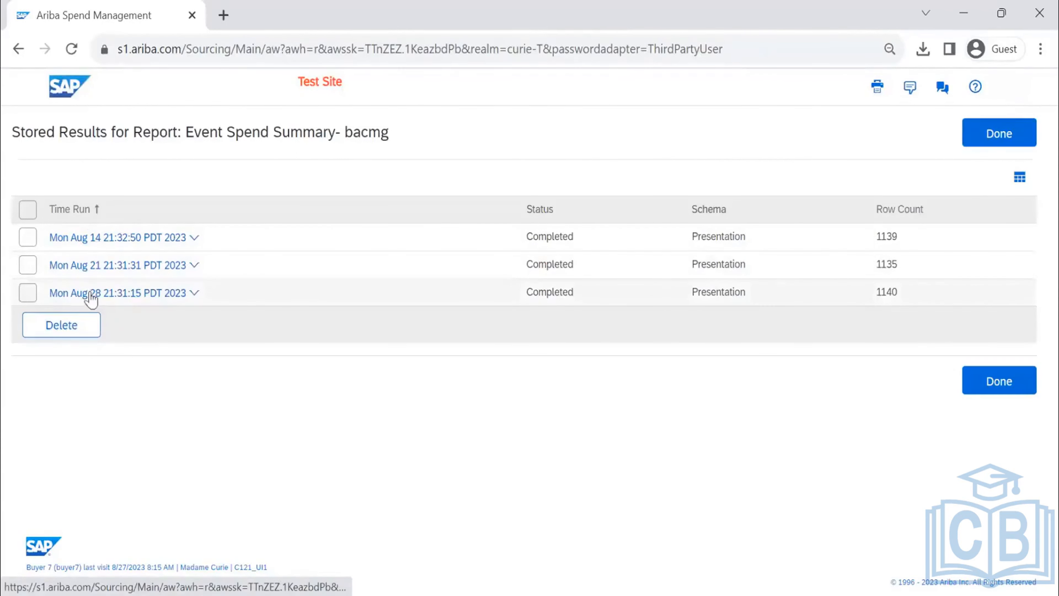
{"action": "left_click", "coordinate": [193, 236]}
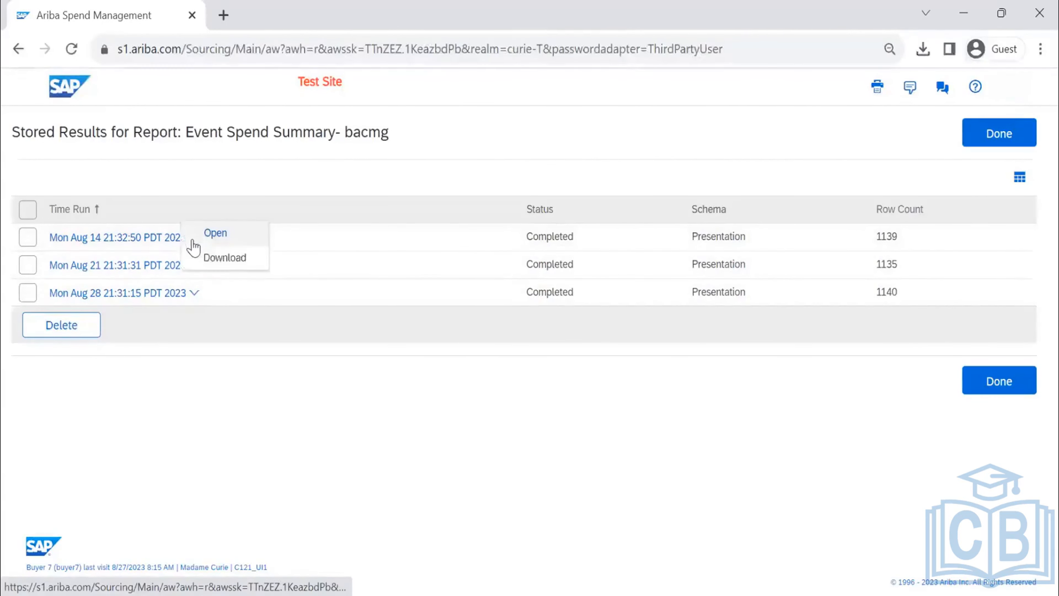
{"action": "left_click", "coordinate": [215, 233]}
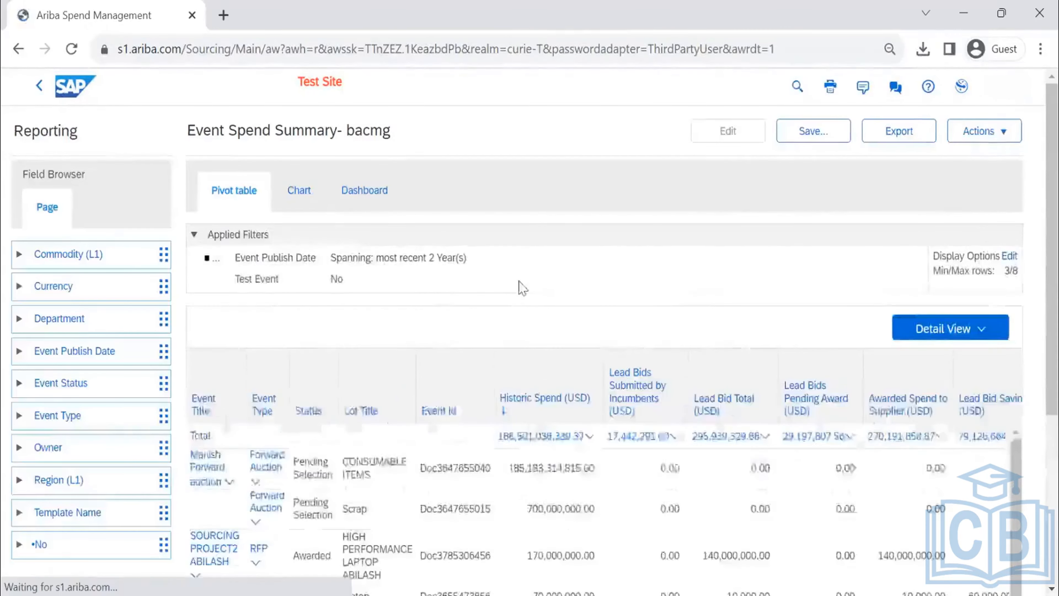
{"action": "scroll", "coordinate": [828, 267], "scroll_direction": "down", "scroll_amount": 6}
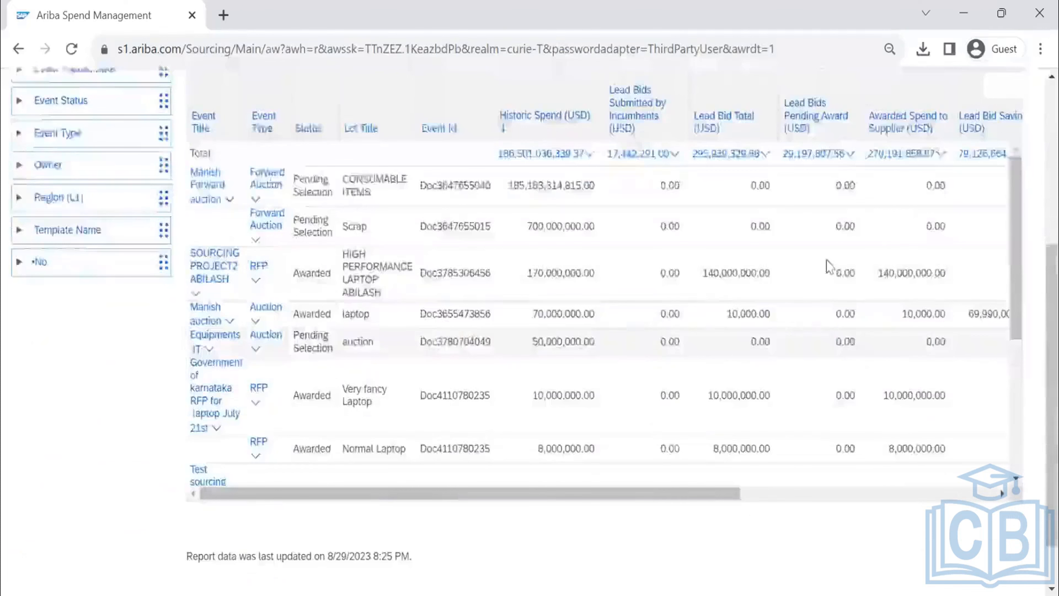
{"action": "scroll", "coordinate": [828, 267], "scroll_direction": "down", "scroll_amount": 2}
{"action": "scroll", "coordinate": [787, 218], "scroll_direction": "up", "scroll_amount": 8}
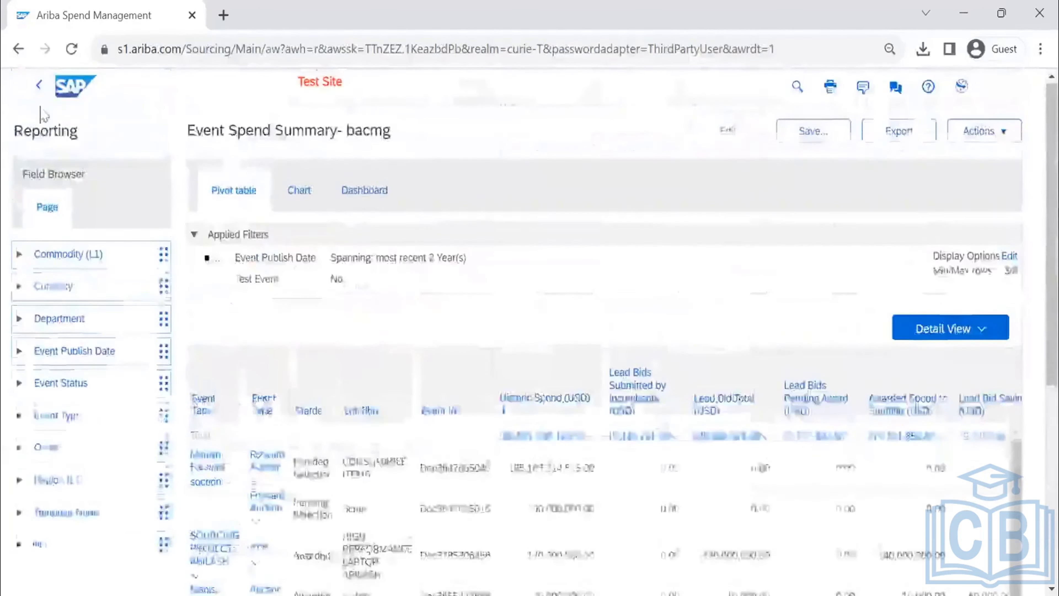
{"action": "left_click", "coordinate": [40, 86]}
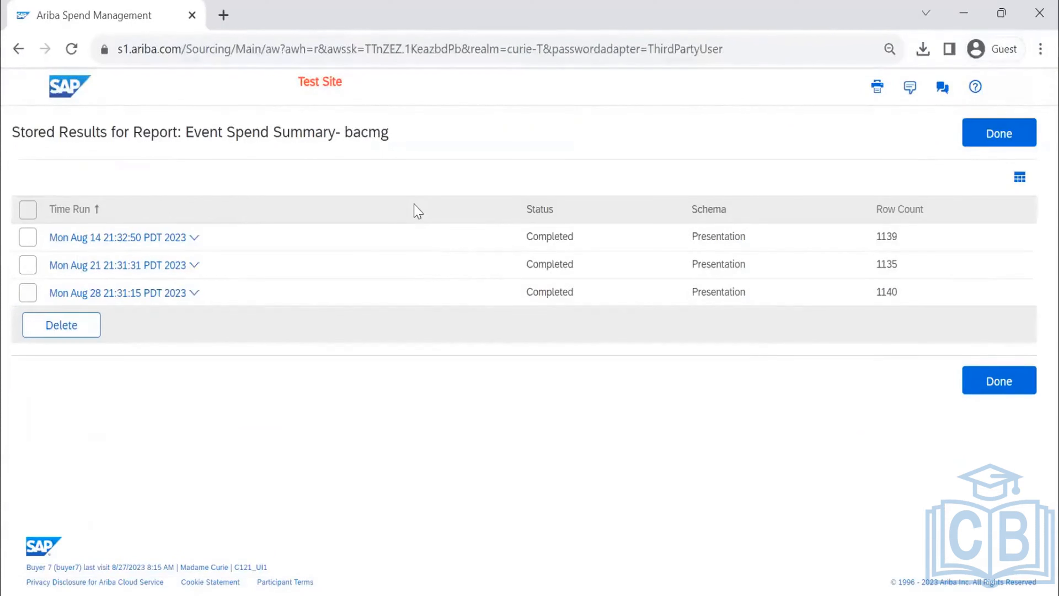
{"action": "left_click", "coordinate": [194, 238]}
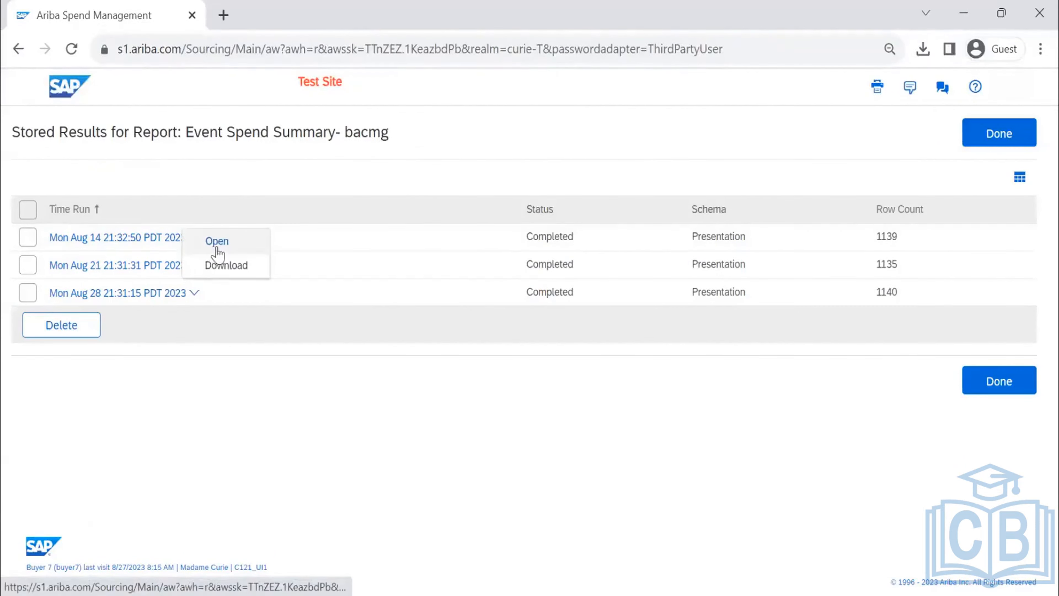
{"action": "left_click", "coordinate": [989, 133]}
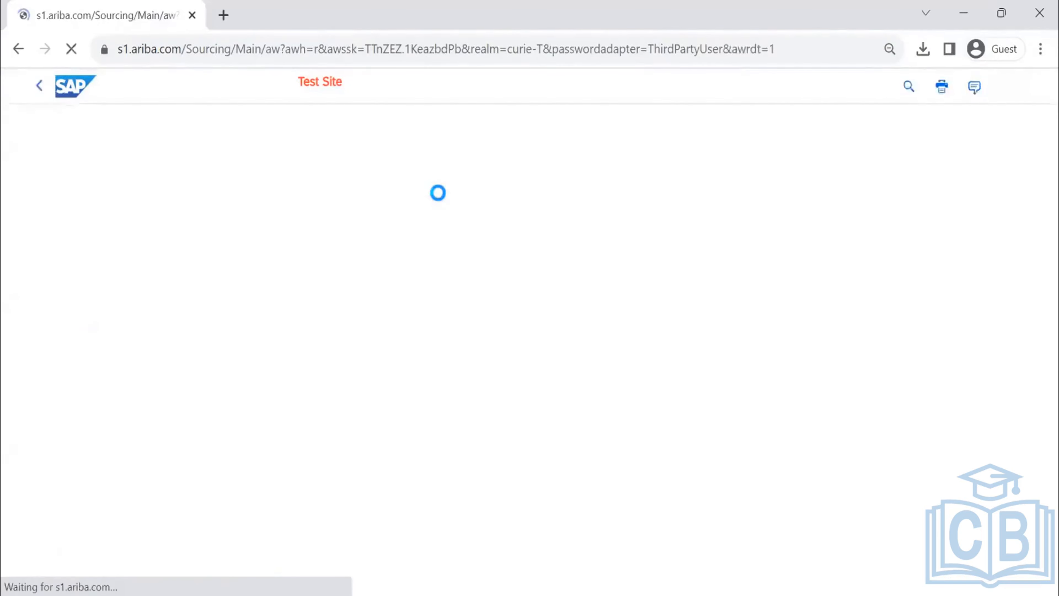
- Set the number of runs to keep to 5 for the weekly Sourcing project analysis schedule, and save and confirm the change
{"action": "scroll", "coordinate": [517, 344], "scroll_direction": "down", "scroll_amount": 4}
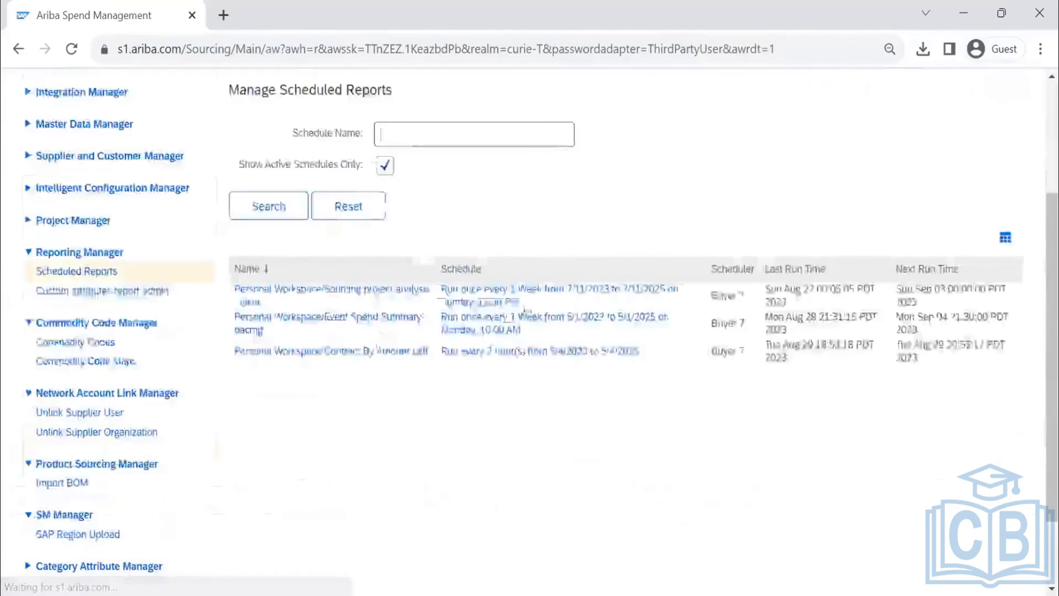
{"action": "left_click", "coordinate": [517, 300]}
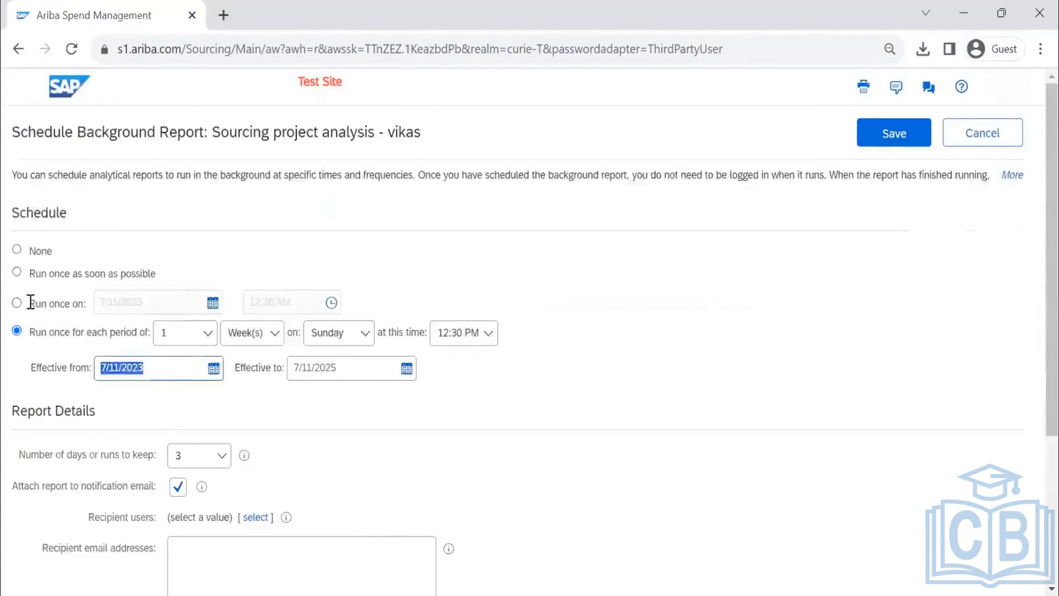
{"action": "scroll", "coordinate": [252, 284], "scroll_direction": "down", "scroll_amount": 4}
{"action": "left_click", "coordinate": [224, 278]}
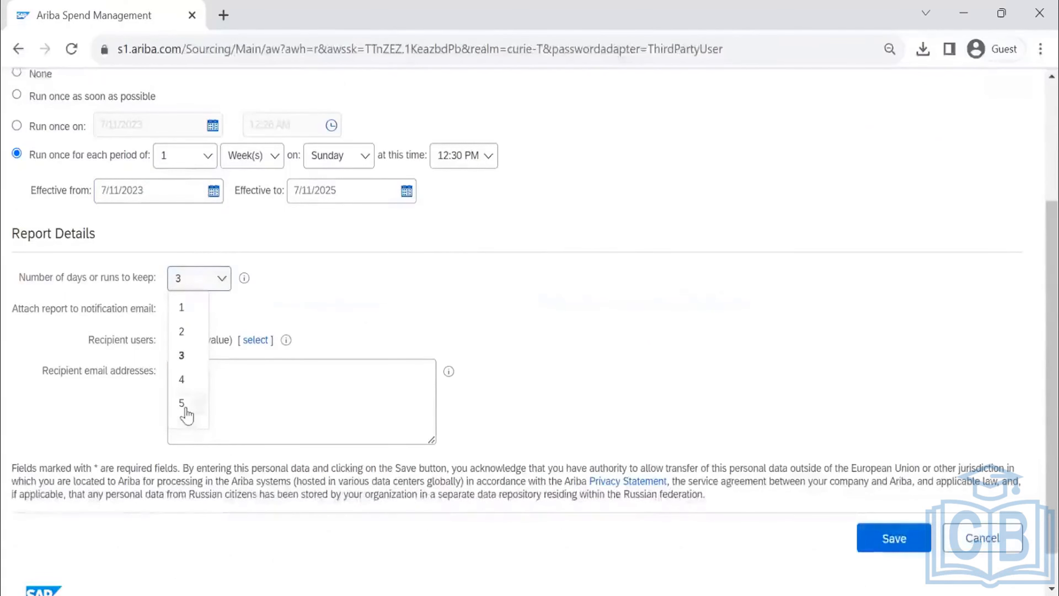
{"action": "scroll", "coordinate": [186, 415], "scroll_direction": "down", "scroll_amount": 1}
{"action": "left_click", "coordinate": [195, 362]}
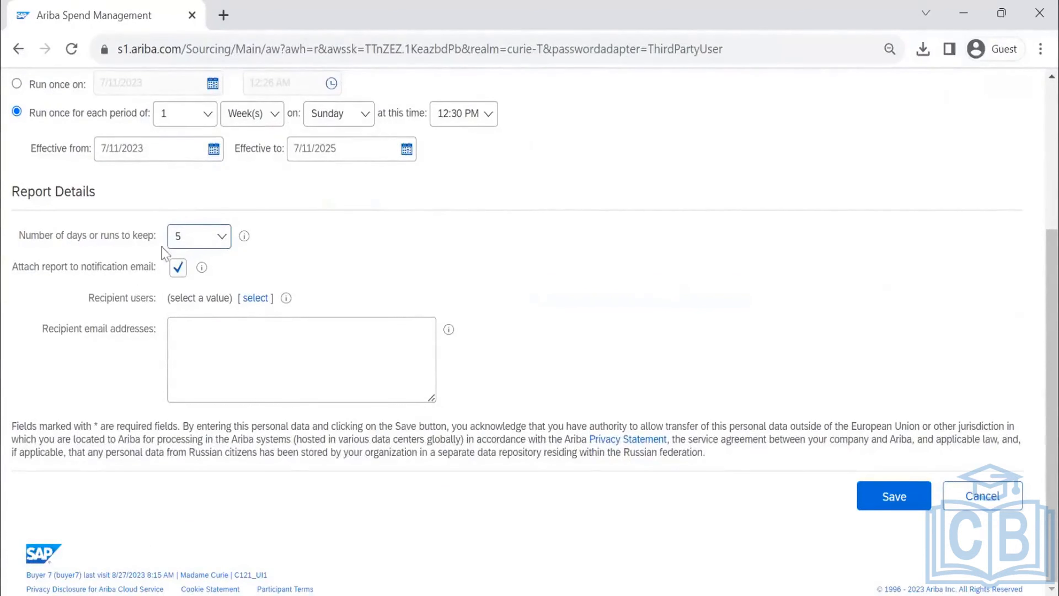
{"action": "left_click", "coordinate": [894, 498]}
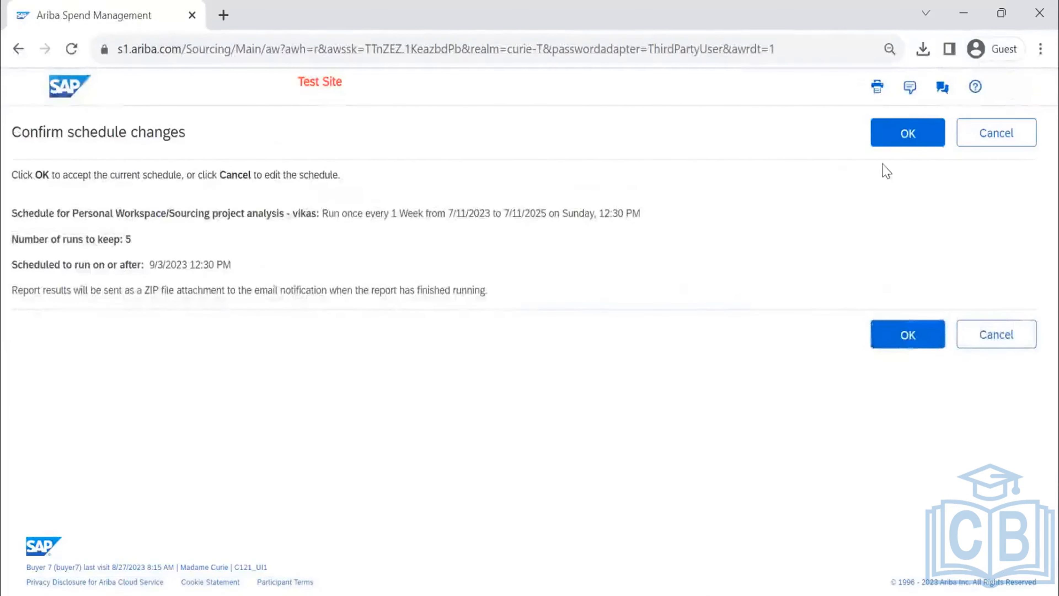
{"action": "left_click", "coordinate": [901, 140]}
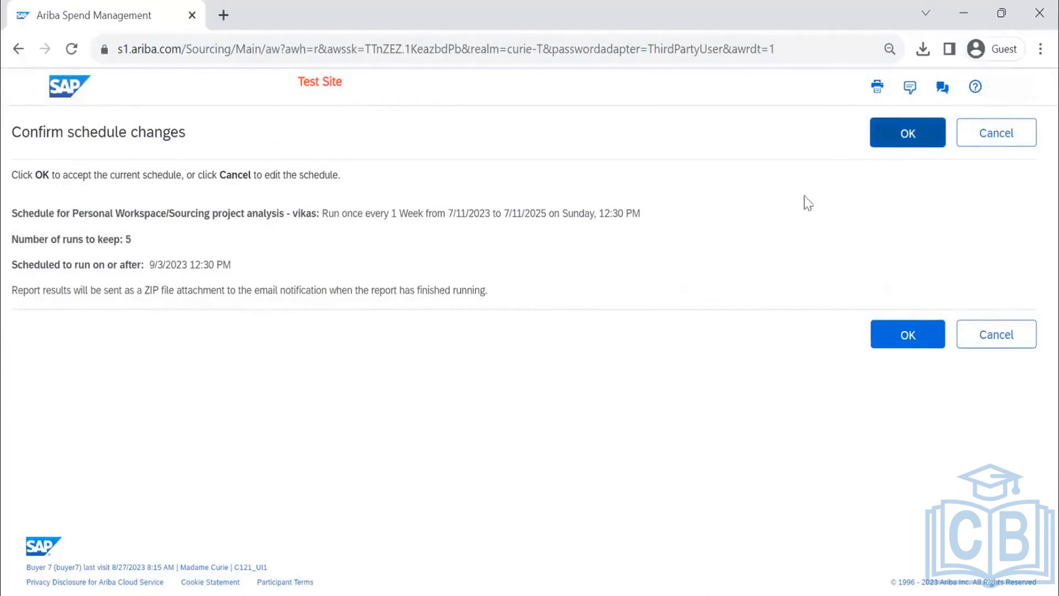
{"action": "left_click", "coordinate": [899, 139]}
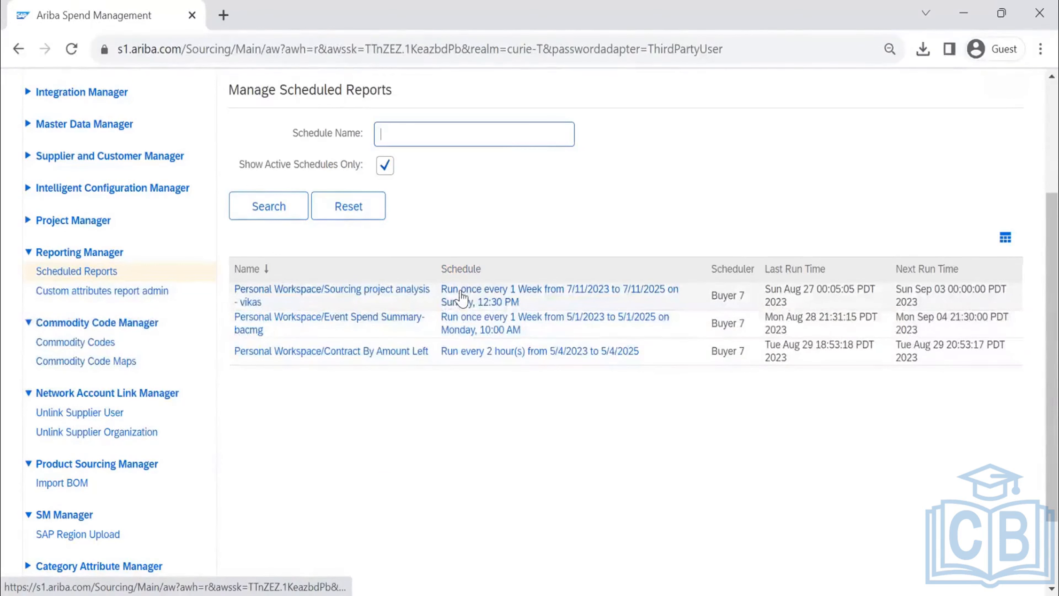
- Disable the Sourcing project analysis report by setting its schedule to None, and save and confirm the change
{"action": "left_click", "coordinate": [462, 297]}
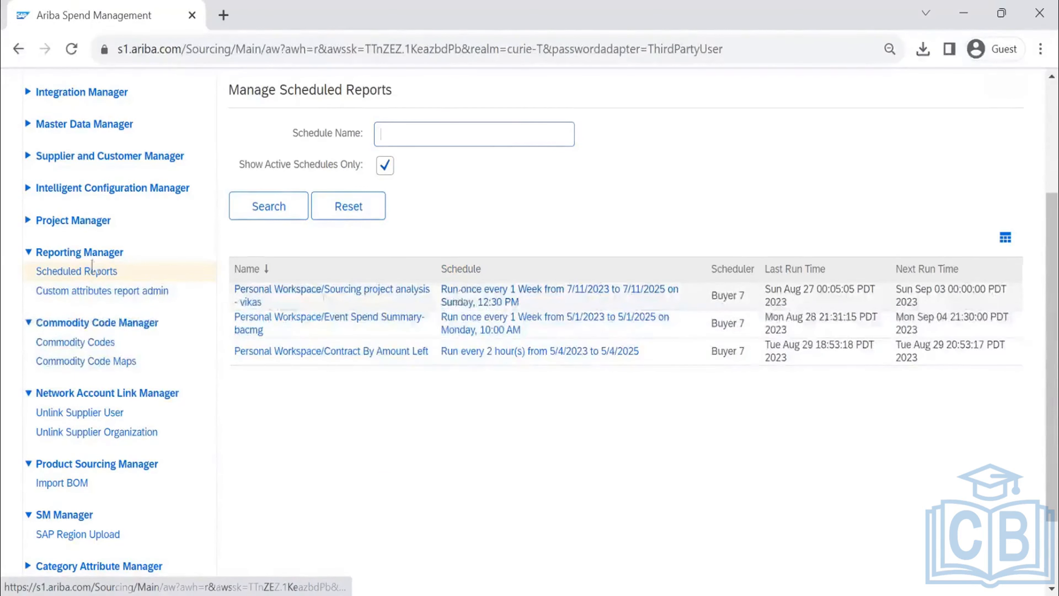
{"action": "left_click", "coordinate": [16, 250]}
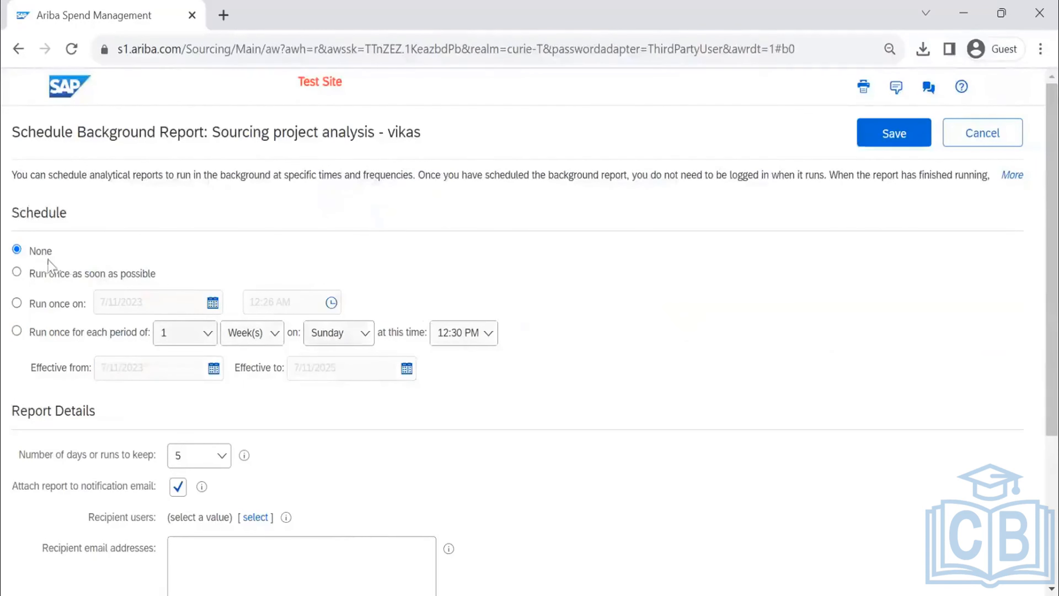
{"action": "left_click", "coordinate": [893, 141]}
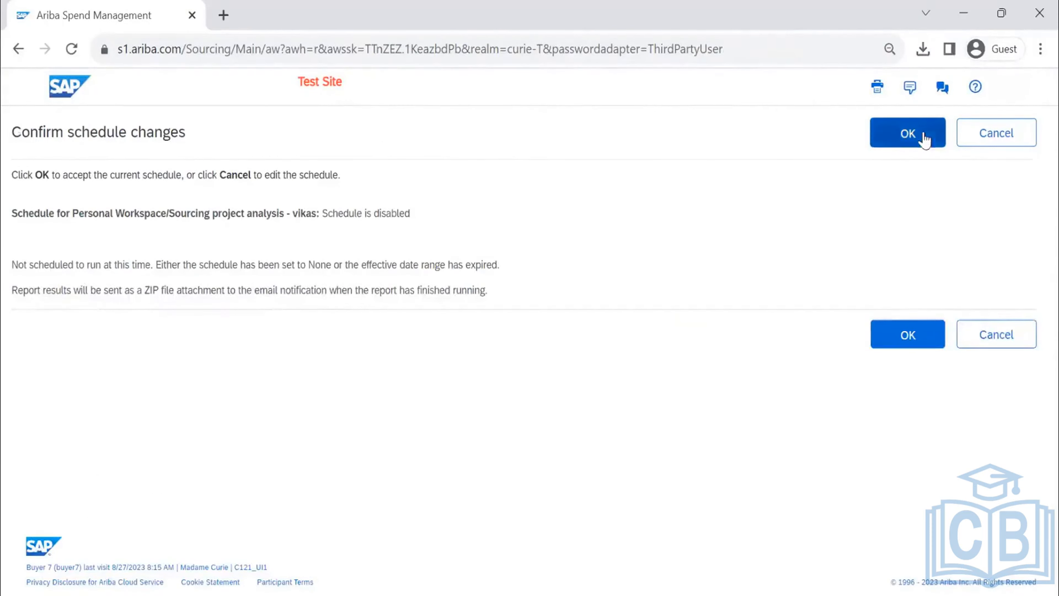
{"action": "left_click", "coordinate": [924, 138]}
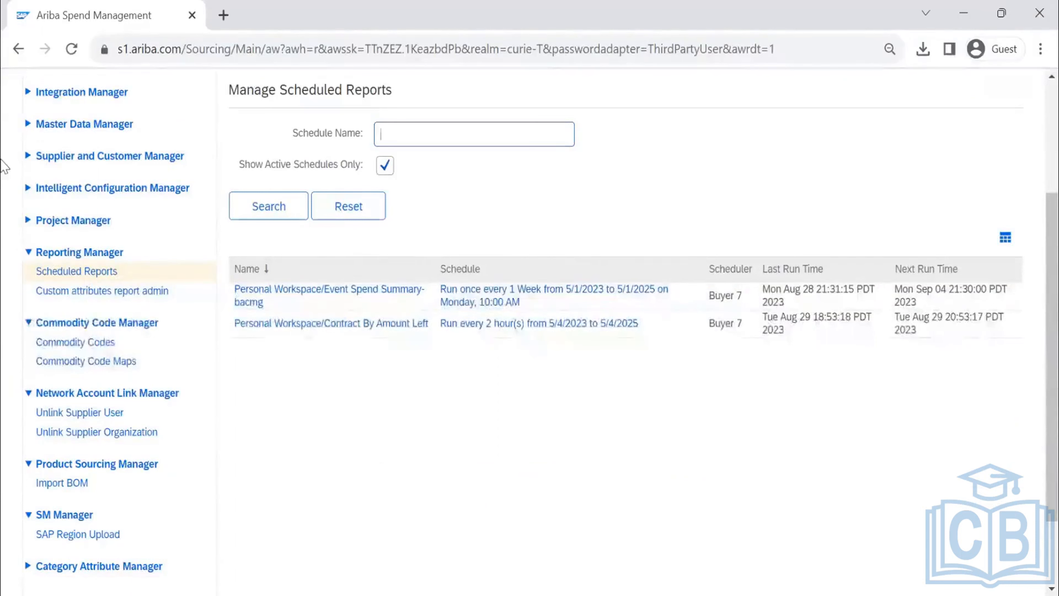
- Open Custom attributes report admin under Reporting Manager and examine the line item attributes, their answer types, templates and reportable settings
{"action": "left_click", "coordinate": [117, 292]}
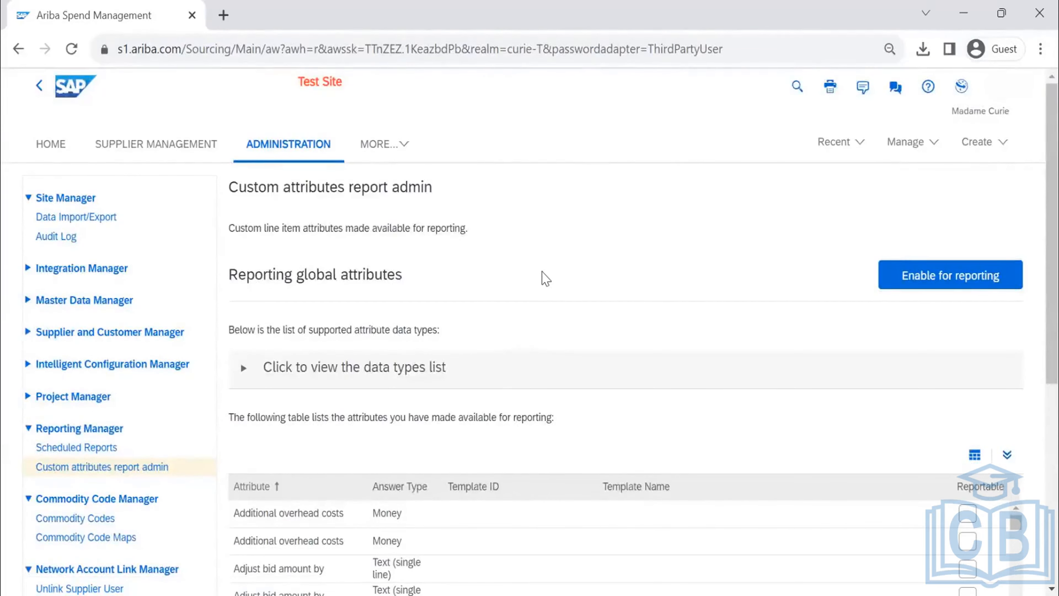
{"action": "scroll", "coordinate": [545, 277], "scroll_direction": "down", "scroll_amount": 5}
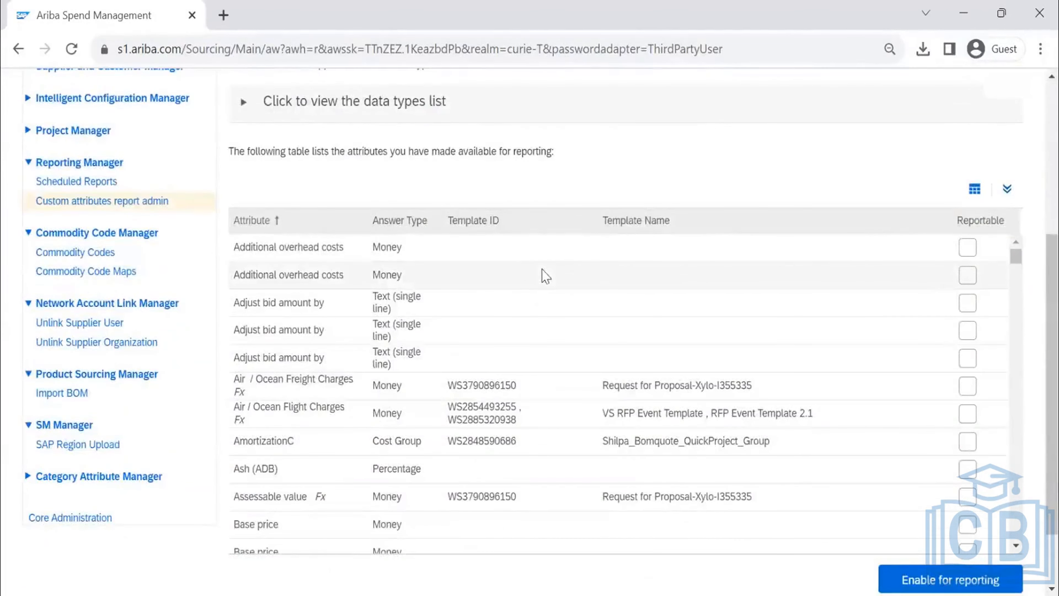
{"action": "scroll", "coordinate": [417, 271], "scroll_direction": "up", "scroll_amount": 3}
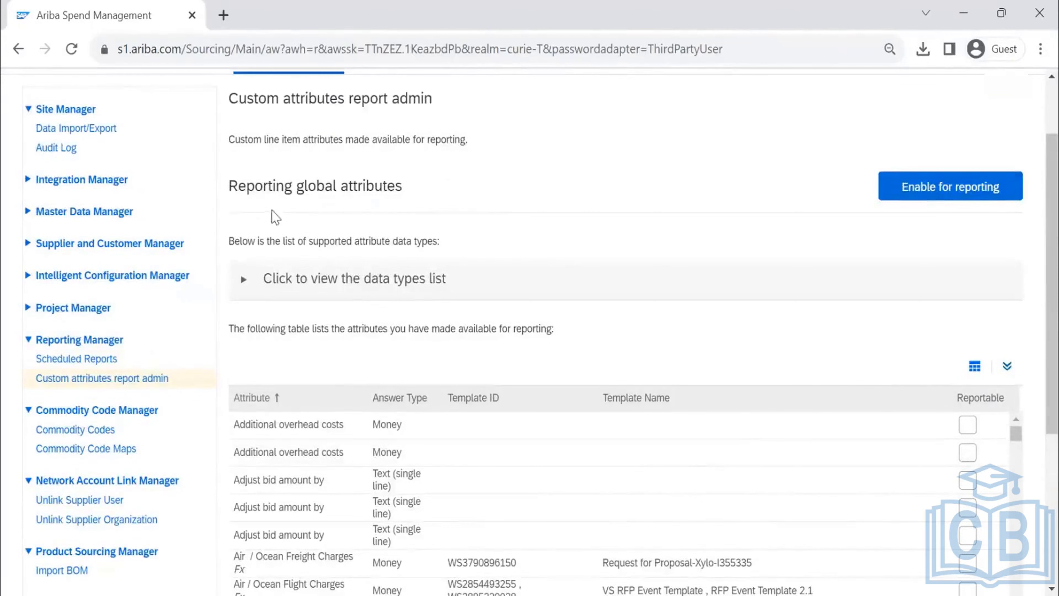
{"action": "scroll", "coordinate": [254, 204], "scroll_direction": "down", "scroll_amount": 2}
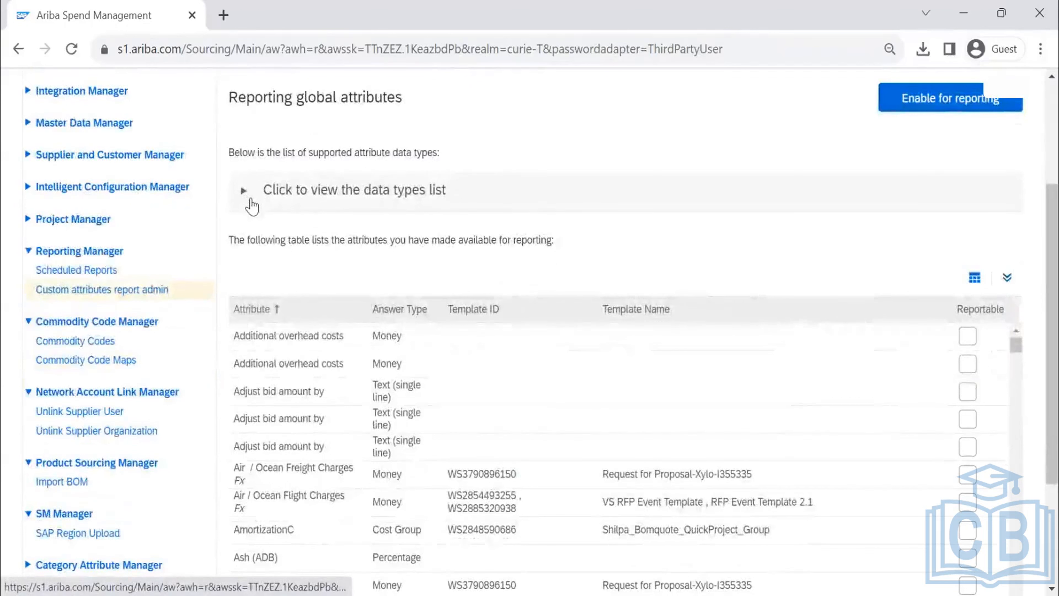
{"action": "scroll", "coordinate": [422, 194], "scroll_direction": "down", "scroll_amount": 2}
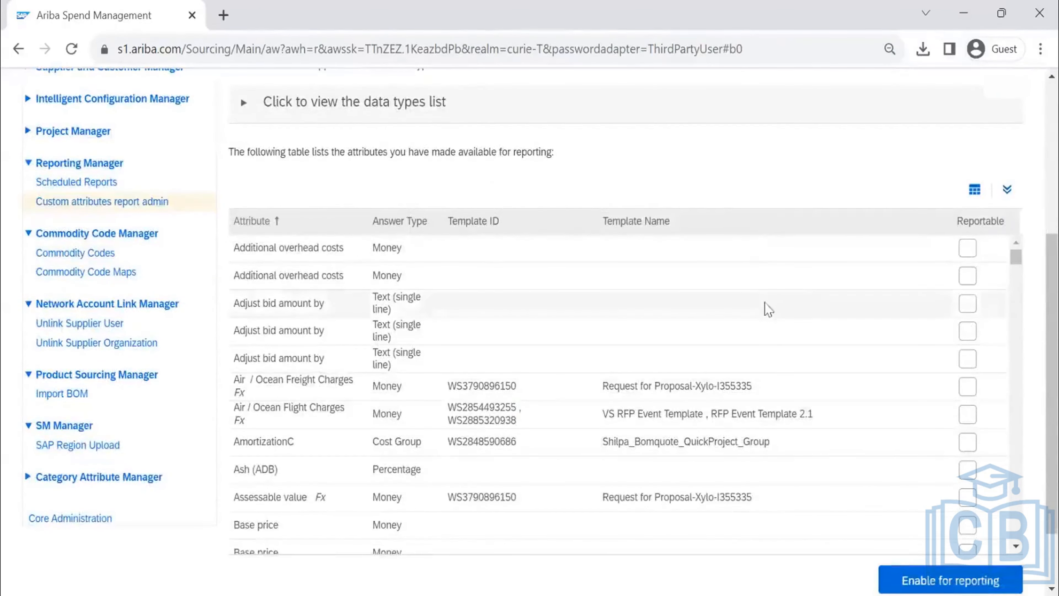
{"action": "scroll", "coordinate": [758, 317], "scroll_direction": "down", "scroll_amount": 6}
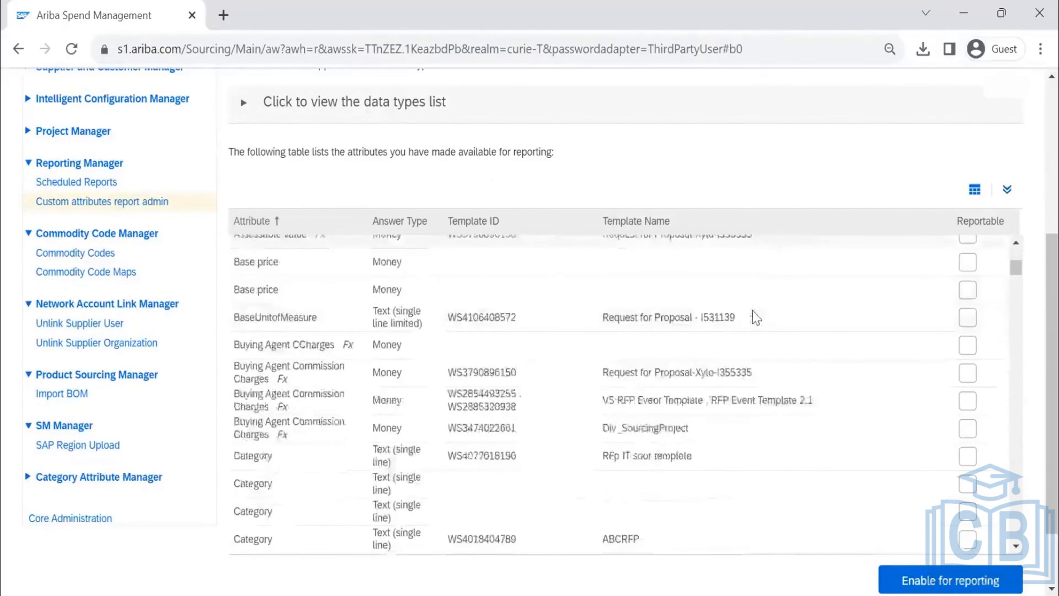
{"action": "scroll", "coordinate": [757, 318], "scroll_direction": "down", "scroll_amount": 8}
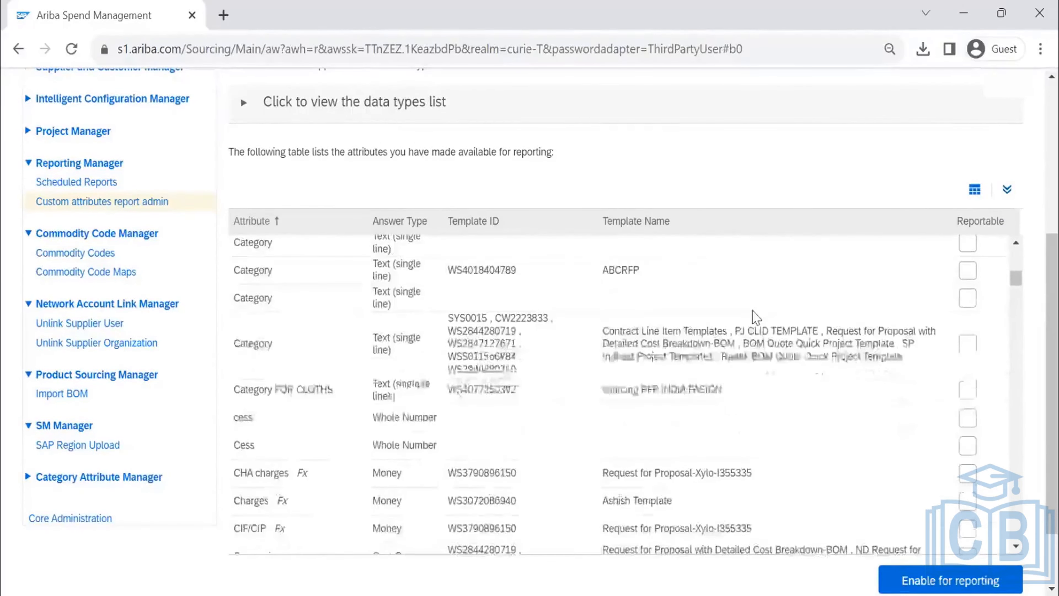
{"action": "scroll", "coordinate": [757, 318], "scroll_direction": "down", "scroll_amount": 6}
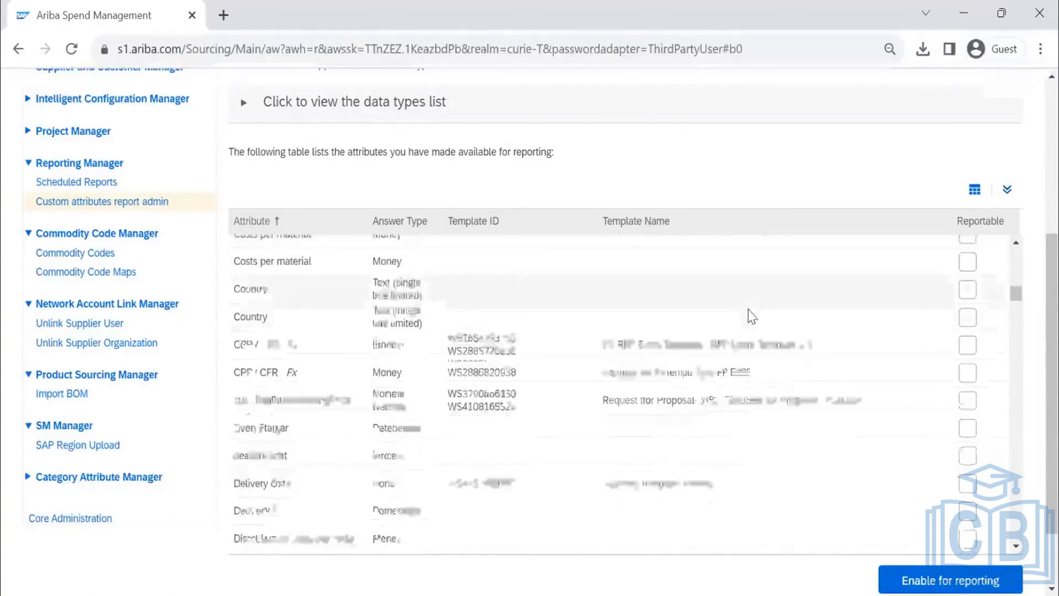
{"action": "scroll", "coordinate": [750, 317], "scroll_direction": "down", "scroll_amount": 10}
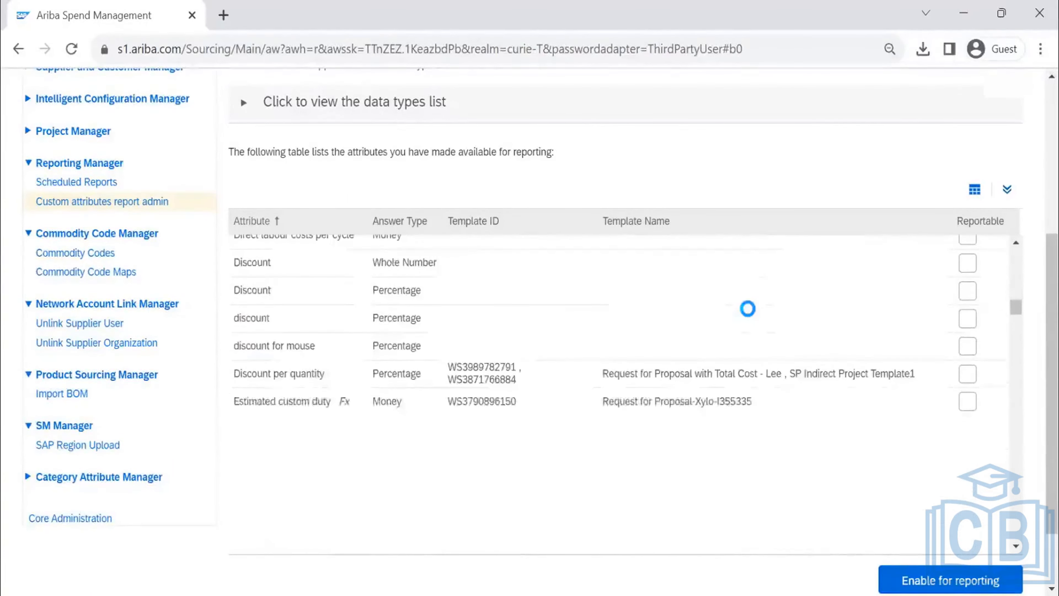
{"action": "scroll", "coordinate": [747, 313], "scroll_direction": "up", "scroll_amount": 5}
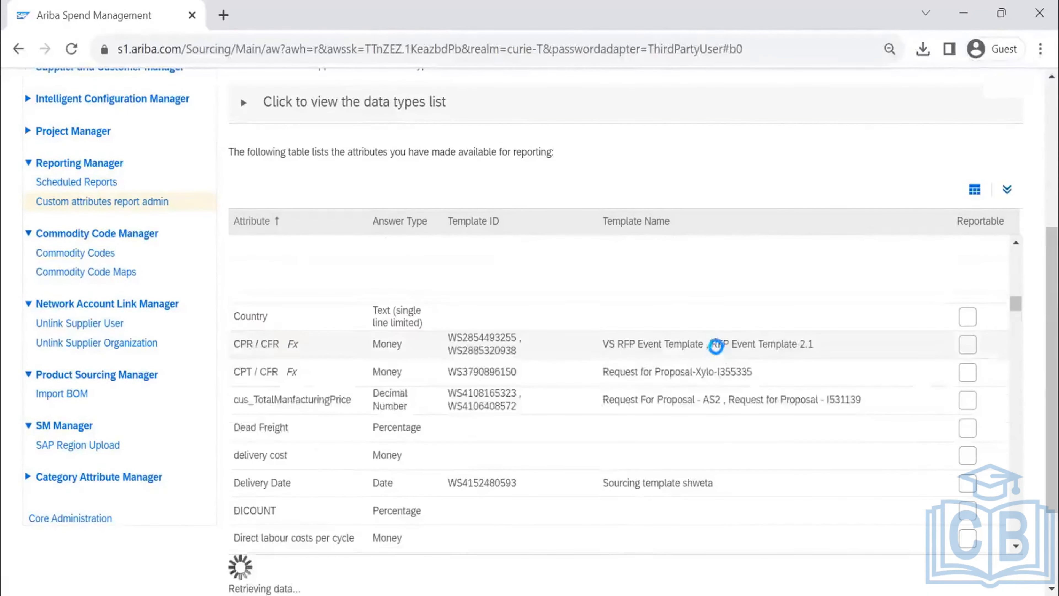
{"action": "scroll", "coordinate": [710, 362], "scroll_direction": "down", "scroll_amount": 3}
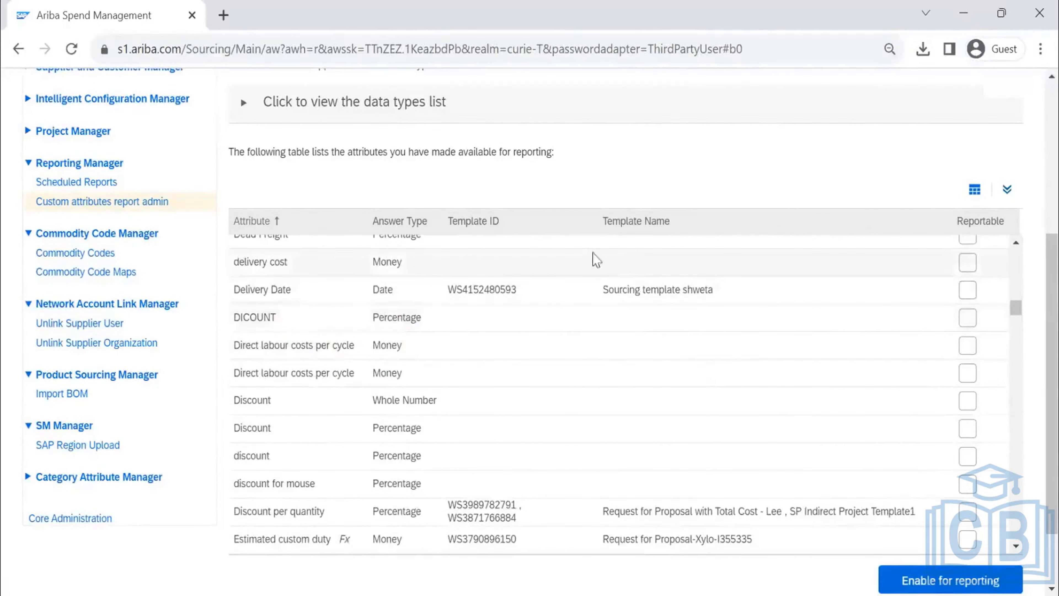
{"action": "scroll", "coordinate": [633, 275], "scroll_direction": "down", "scroll_amount": 8}
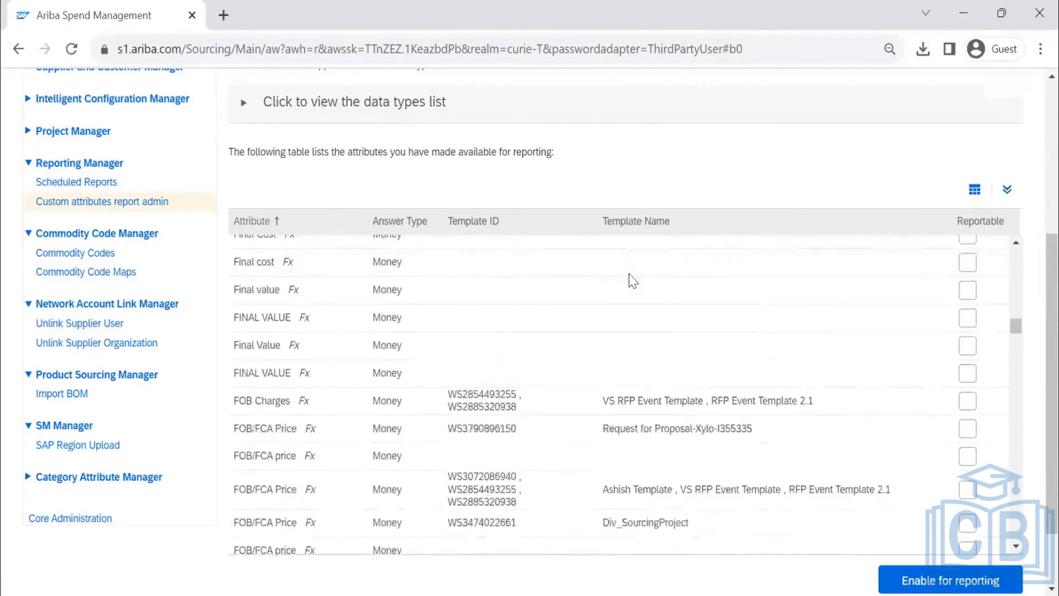
{"action": "scroll", "coordinate": [629, 279], "scroll_direction": "down", "scroll_amount": 5}
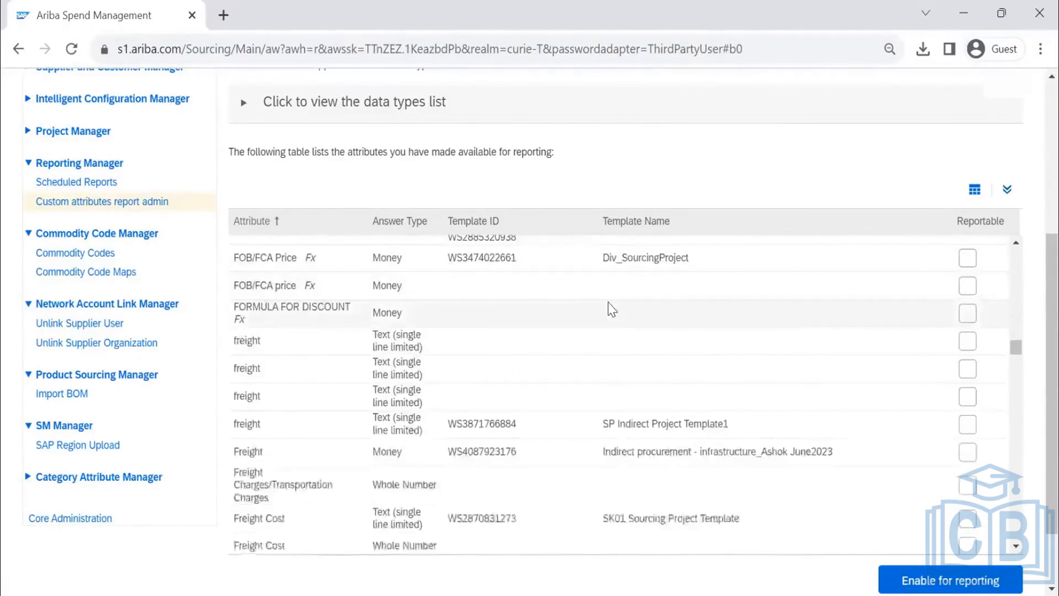
{"action": "scroll", "coordinate": [611, 309], "scroll_direction": "up", "scroll_amount": 4}
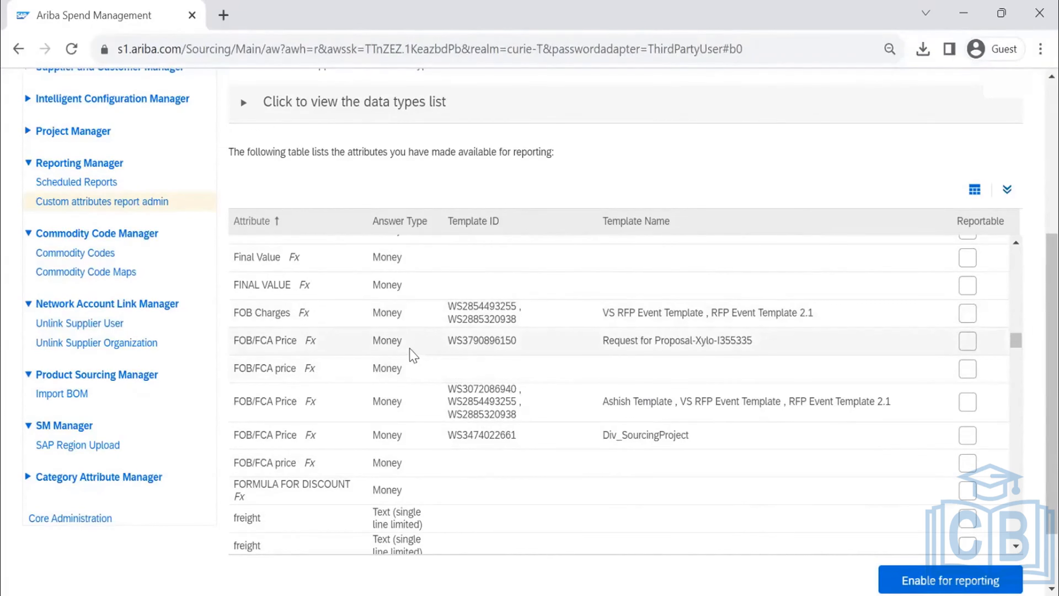
{"action": "scroll", "coordinate": [413, 354], "scroll_direction": "down", "scroll_amount": 5}
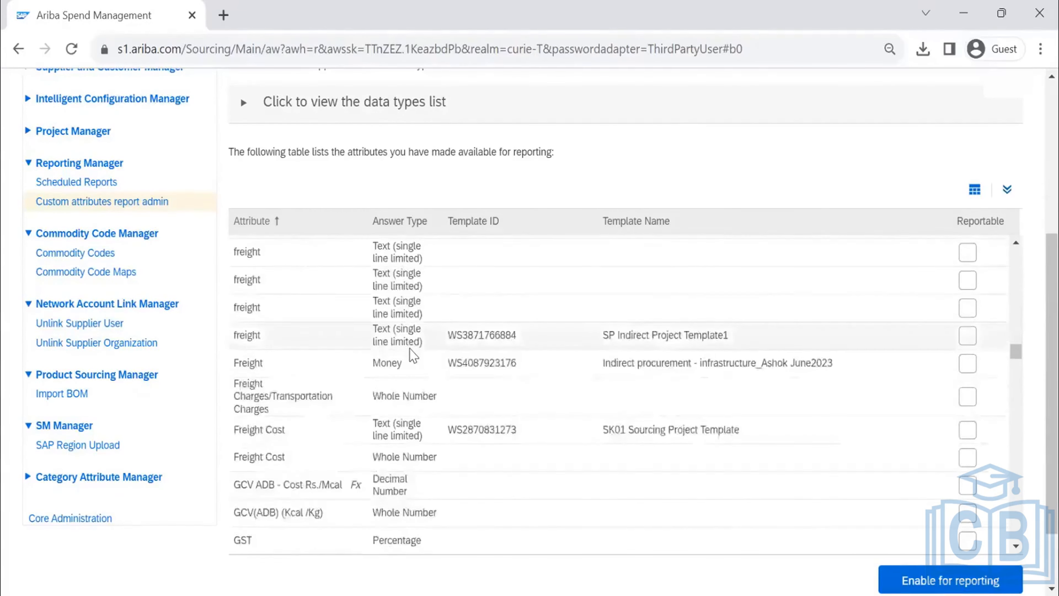
{"action": "scroll", "coordinate": [413, 355], "scroll_direction": "down", "scroll_amount": 4}
{"action": "scroll", "coordinate": [410, 345], "scroll_direction": "down", "scroll_amount": 3}
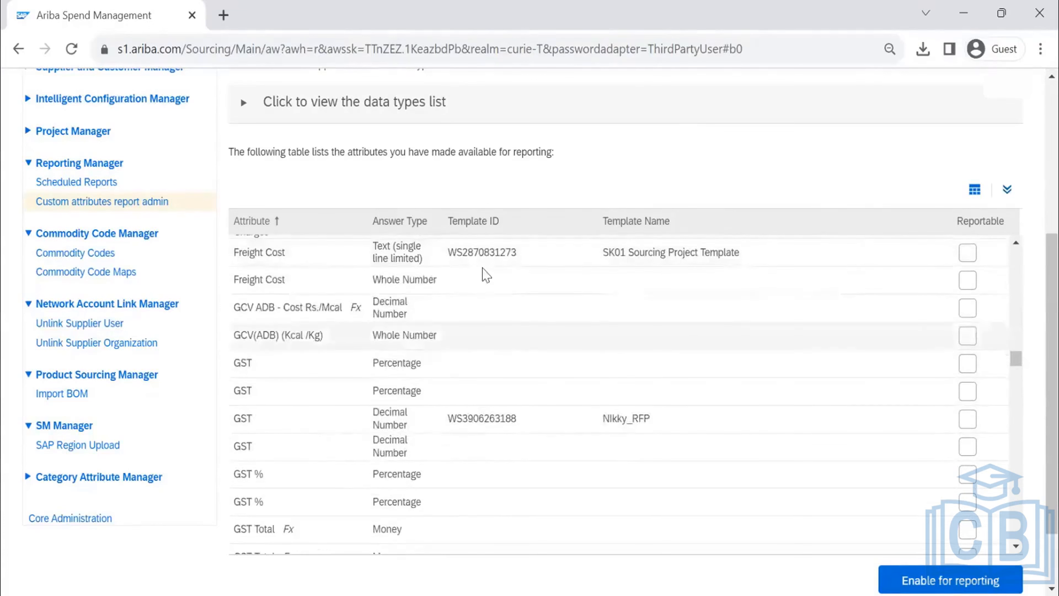